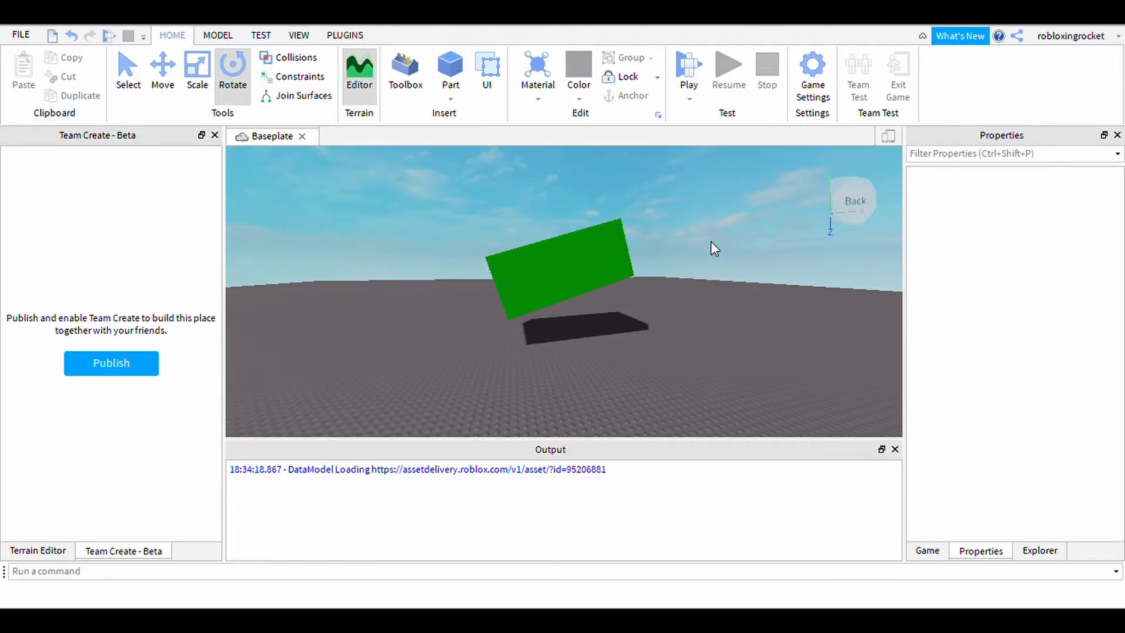
{"action": "left_click", "coordinate": [879, 217]}
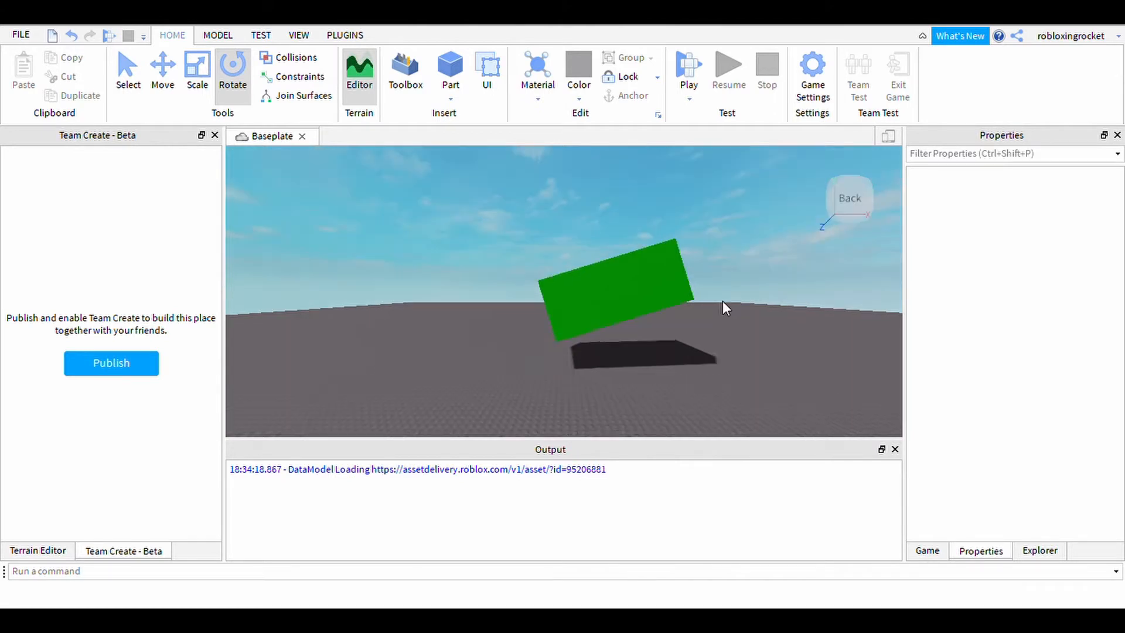
{"action": "scroll", "coordinate": [723, 301], "scroll_direction": "down", "scroll_amount": 3}
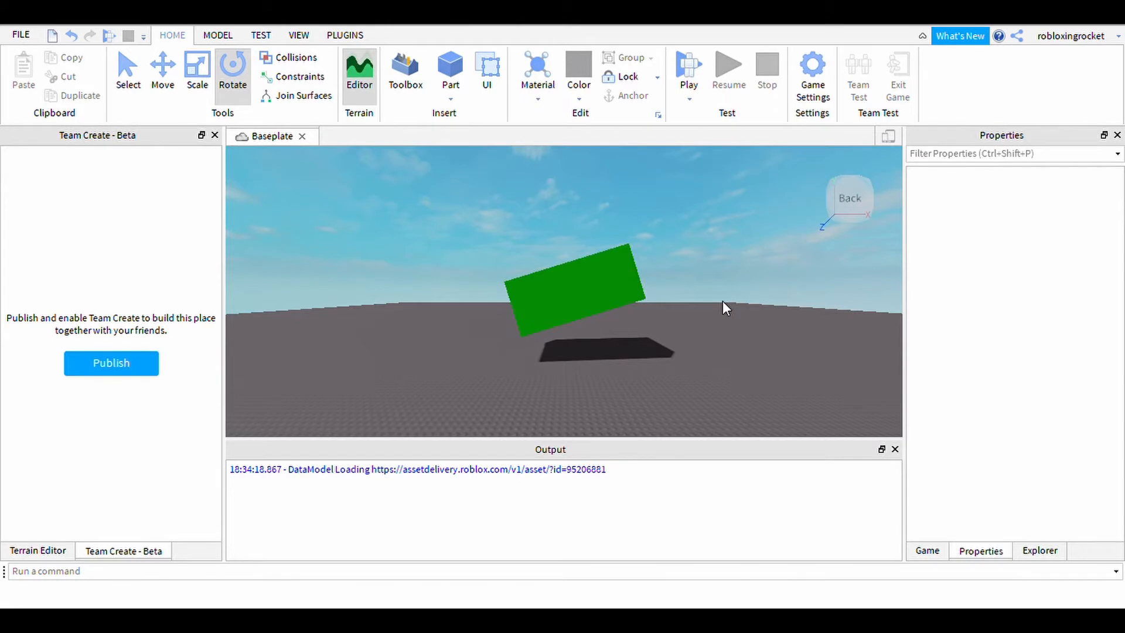
{"action": "right_click_drag", "start_coordinate": [723, 301], "coordinate": [723, 300]}
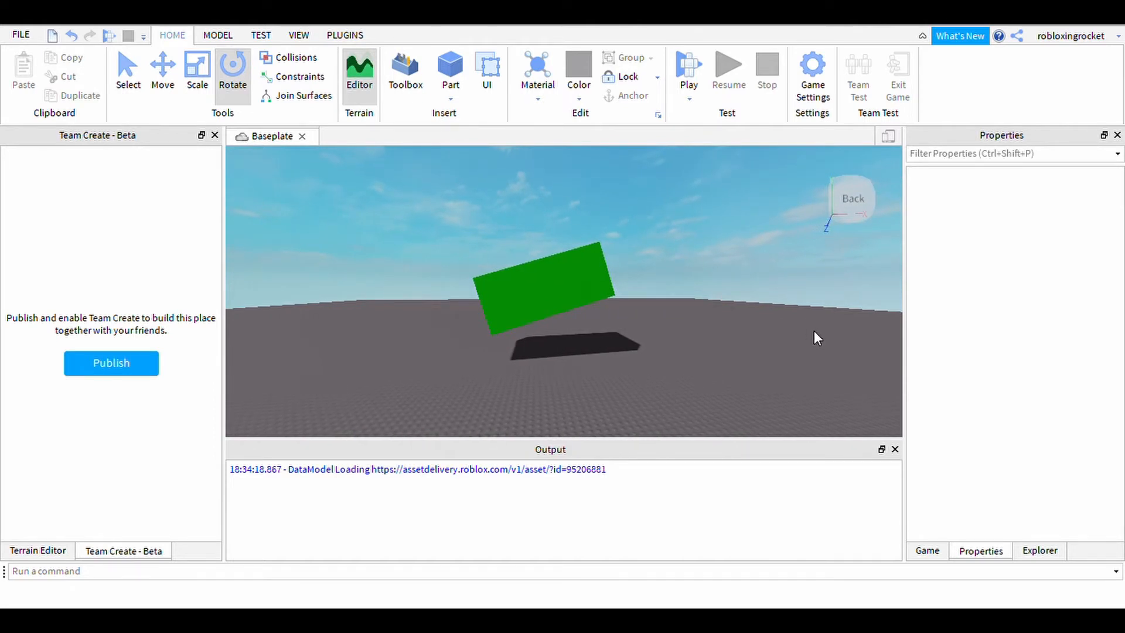
{"action": "scroll", "coordinate": [813, 331], "scroll_direction": "up", "scroll_amount": 4}
{"action": "scroll", "coordinate": [813, 331], "scroll_direction": "down", "scroll_amount": 4}
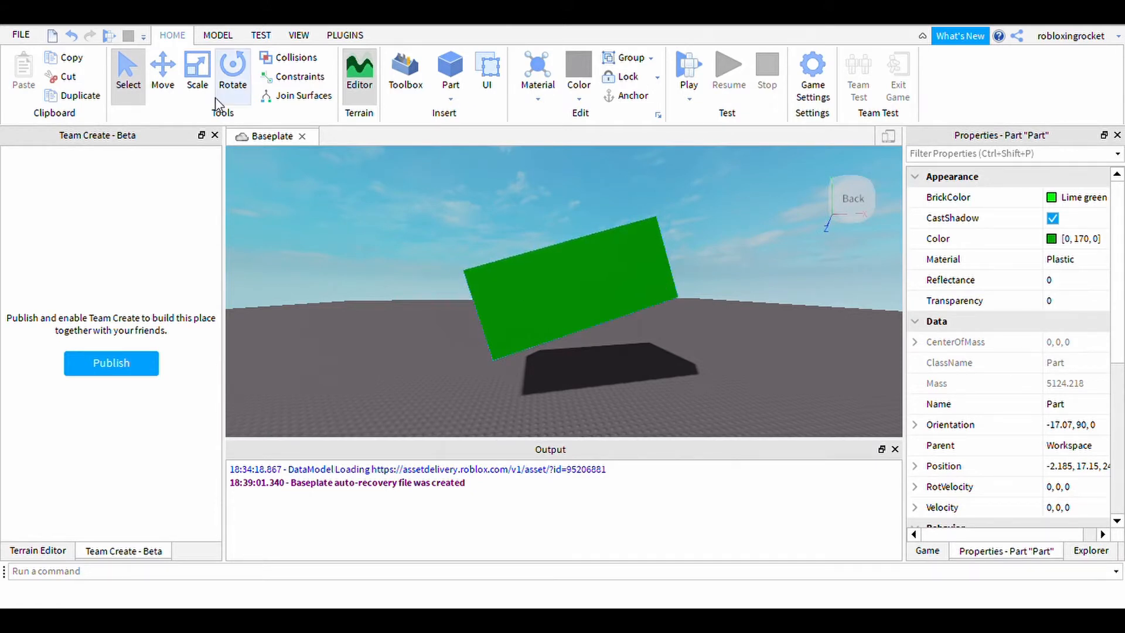
Duplicate the green part several times and move the copies apart around the original.
{"action": "left_click", "coordinate": [162, 70]}
{"action": "key", "text": "ctrl+d"}
{"action": "left_click_drag", "start_coordinate": [619, 298], "coordinate": [738, 299]}
{"action": "left_click", "coordinate": [513, 296]}
{"action": "key", "text": "ctrl+d"}
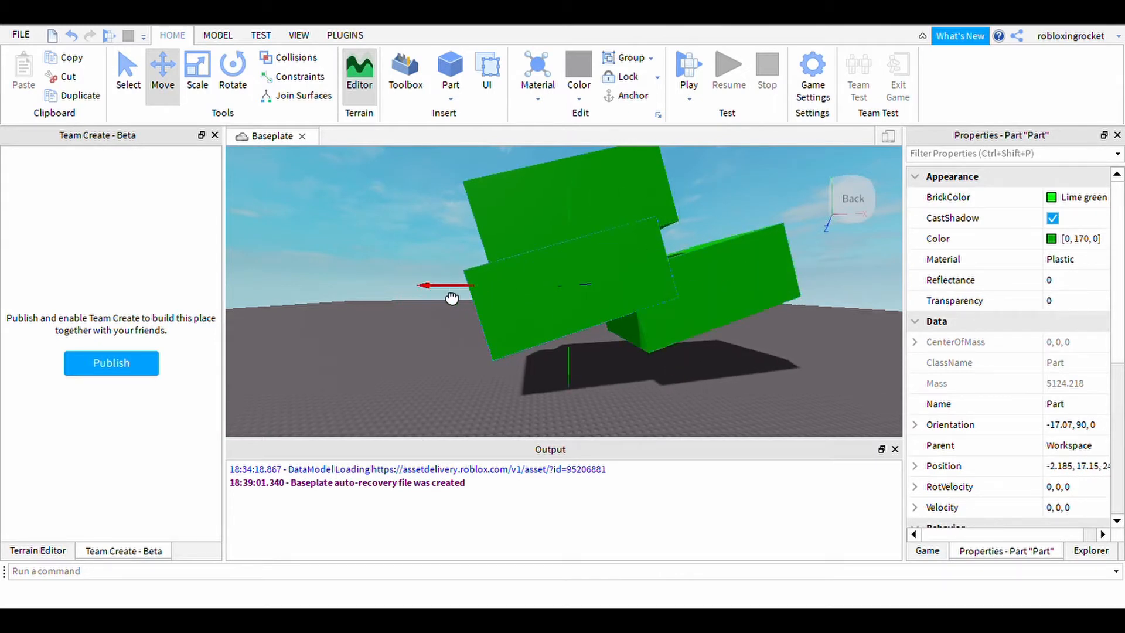
{"action": "left_click_drag", "start_coordinate": [451, 297], "coordinate": [256, 279]}
{"action": "left_click", "coordinate": [560, 336]}
{"action": "left_click_drag", "start_coordinate": [611, 294], "coordinate": [758, 371]}
{"action": "left_click", "coordinate": [758, 370]}
Undo the duplications and moves of the green part, and redo the last undone change.
{"action": "key", "text": "ctrl+z"}
{"action": "key", "text": "ctrl+z"}
{"action": "key", "text": "ctrl+z"}
{"action": "key", "text": "ctrl+z"}
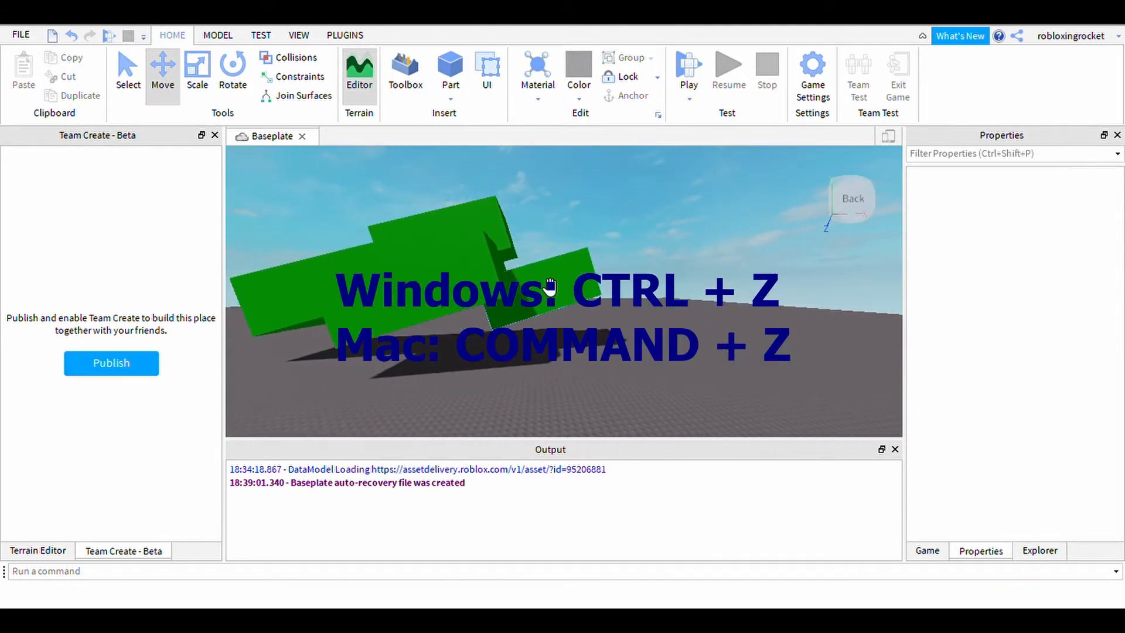
{"action": "key", "text": "ctrl+z"}
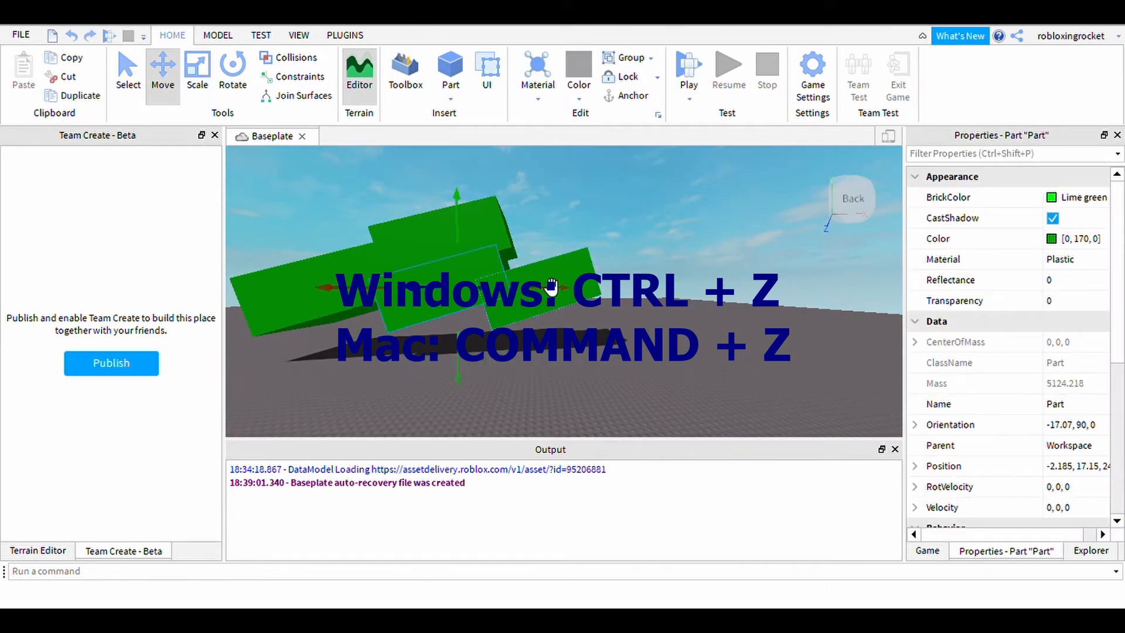
{"action": "key", "text": "ctrl+z"}
{"action": "key", "text": "ctrl+z"}
{"action": "key", "text": "ctrl+z"}
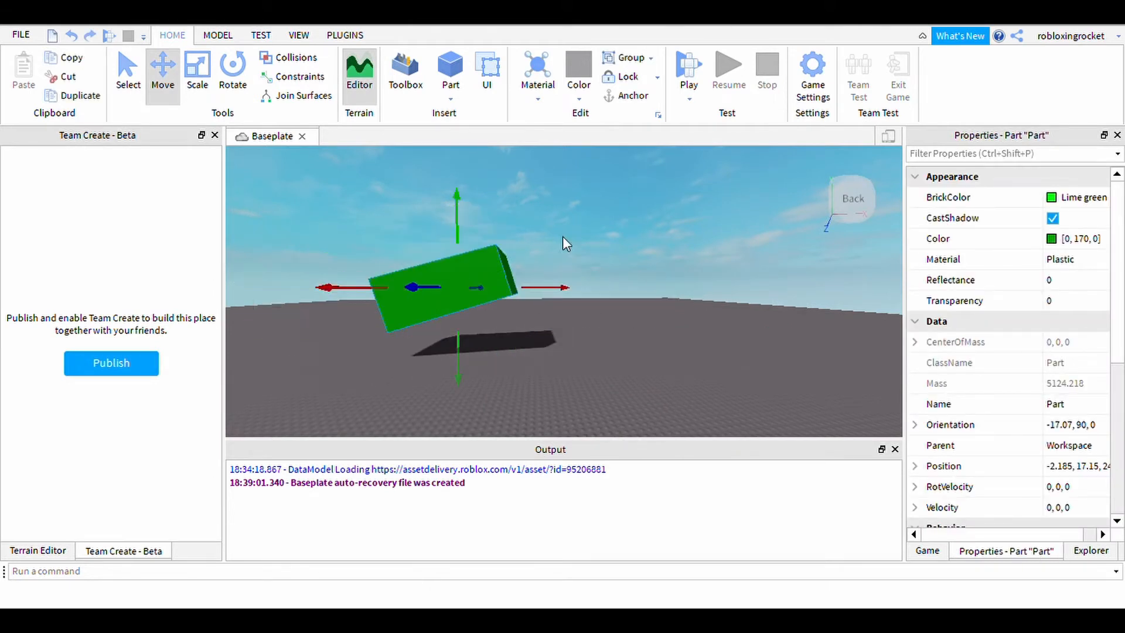
{"action": "key", "text": "ctrl+z"}
{"action": "key", "text": "ctrl+z"}
{"action": "key", "text": "ctrl+z"}
{"action": "key", "text": "ctrl+z"}
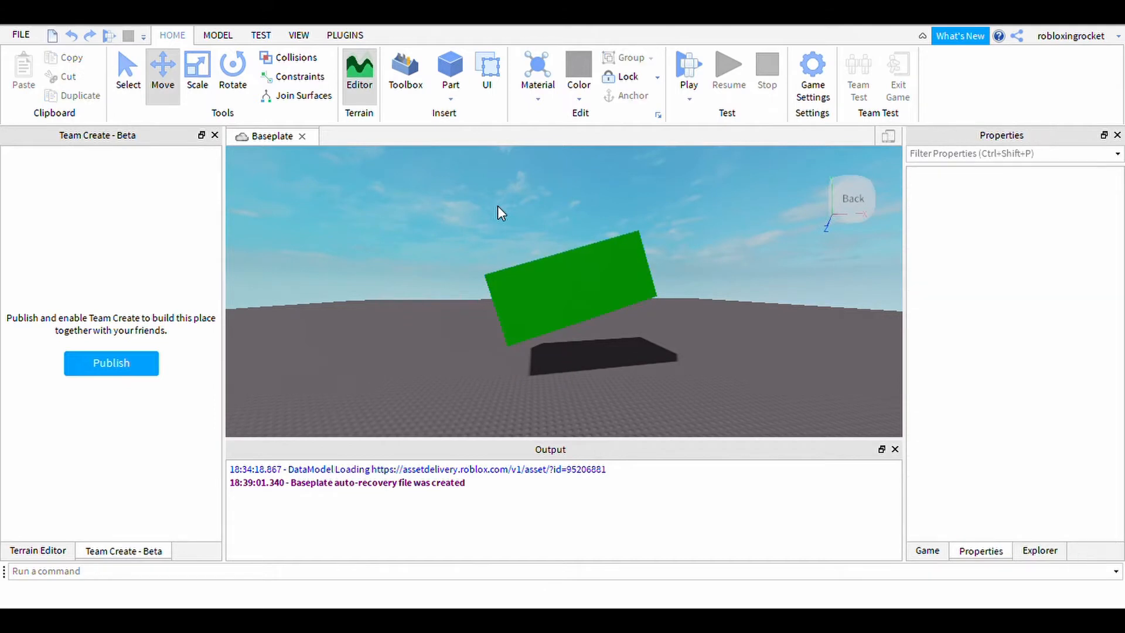
{"action": "key", "text": "ctrl+y"}
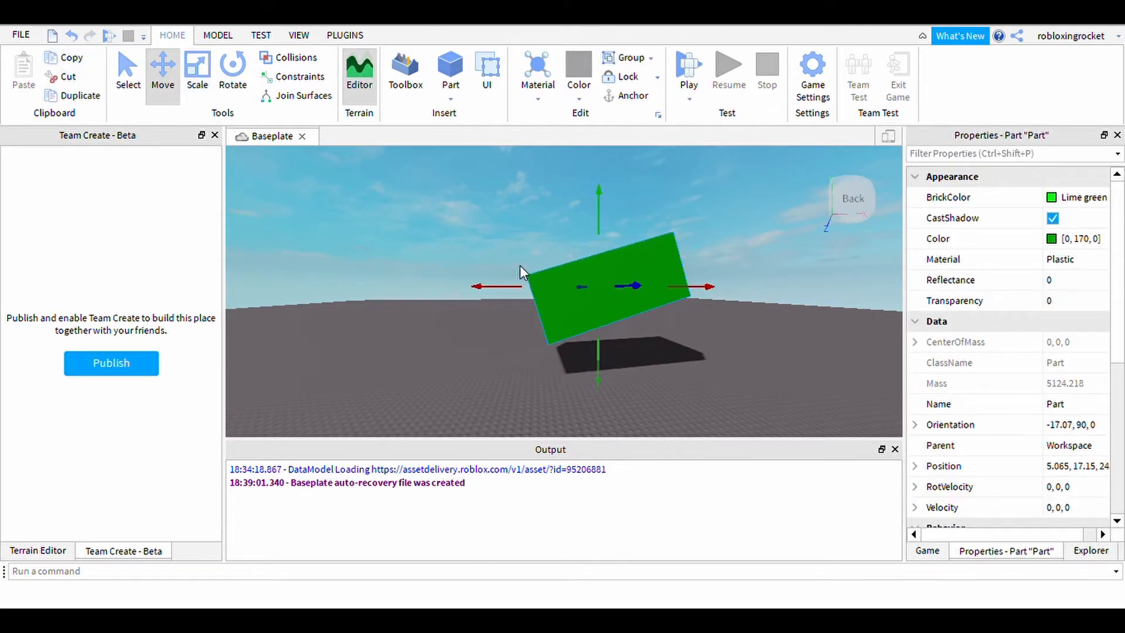
Copy and paste the green part, shift the pasted copy above the original, and delete it.
{"action": "key", "text": "ctrl+c"}
{"action": "key", "text": "ctrl+v"}
{"action": "left_click_drag", "start_coordinate": [498, 221], "coordinate": [478, 255]}
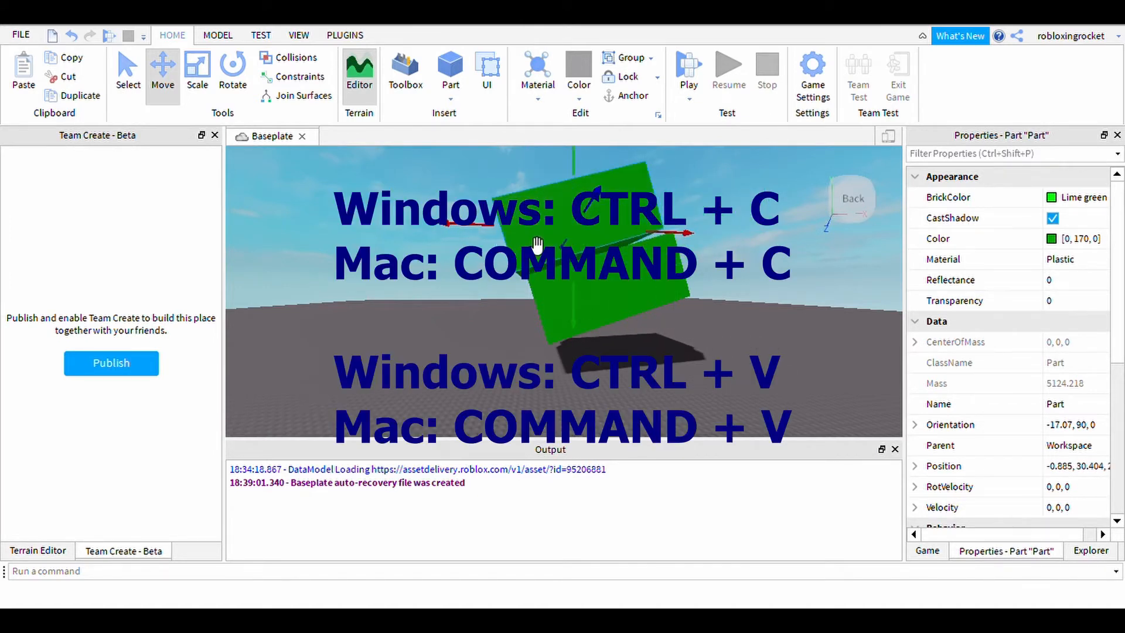
{"action": "key", "text": "Delete"}
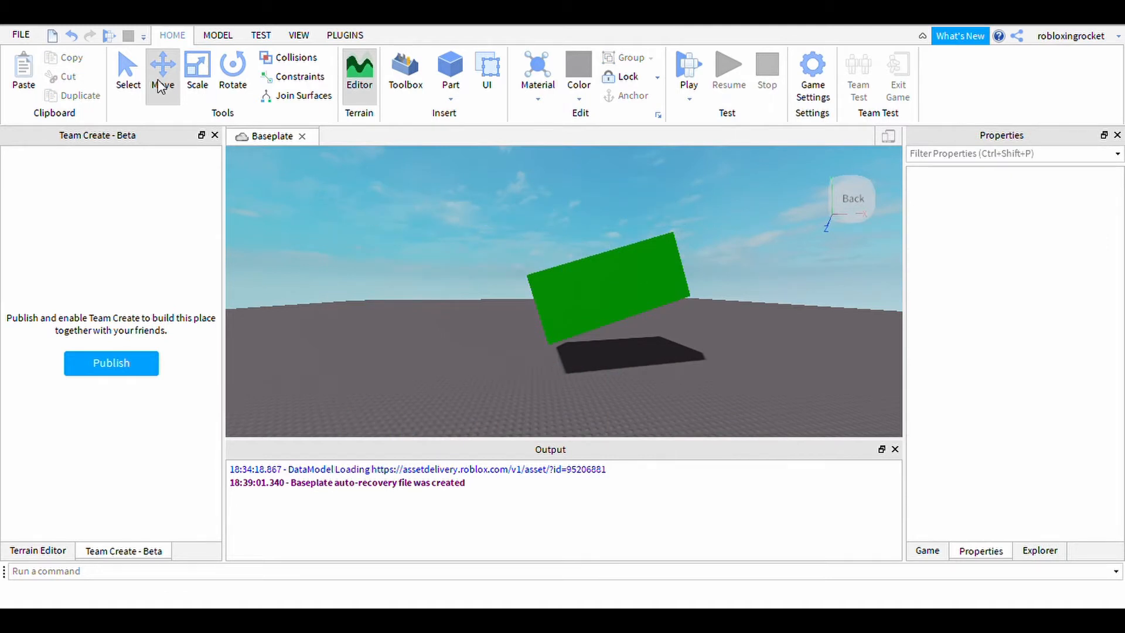
Cut the green part and paste it back into the scene.
{"action": "left_click", "coordinate": [584, 293]}
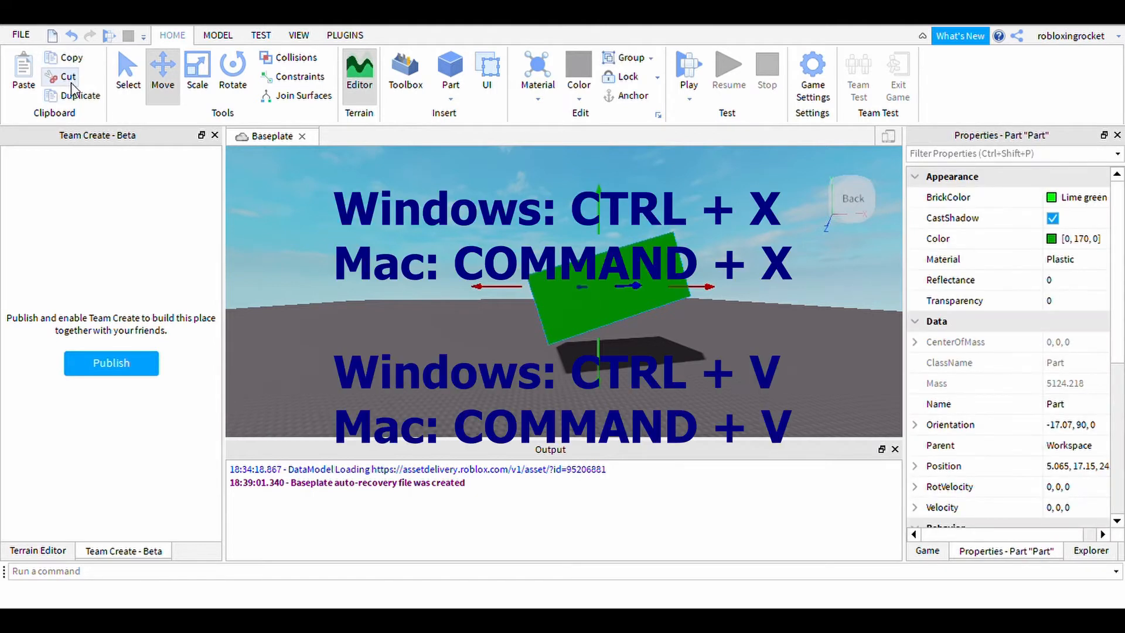
{"action": "left_click", "coordinate": [70, 77]}
{"action": "key", "text": "ctrl+v"}
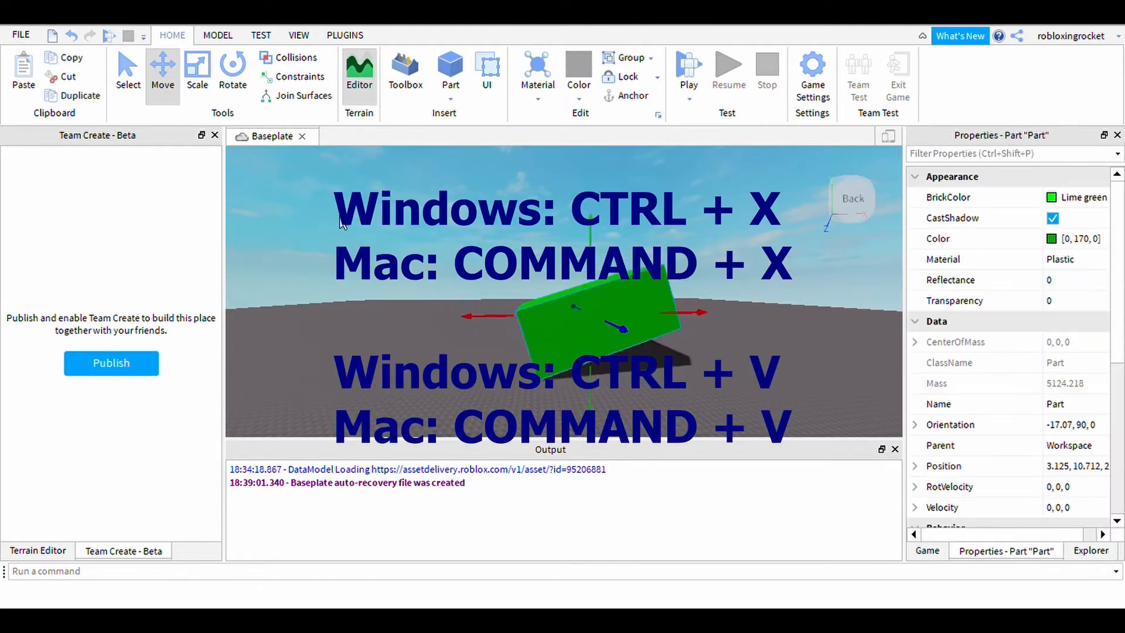
{"action": "left_click", "coordinate": [535, 267]}
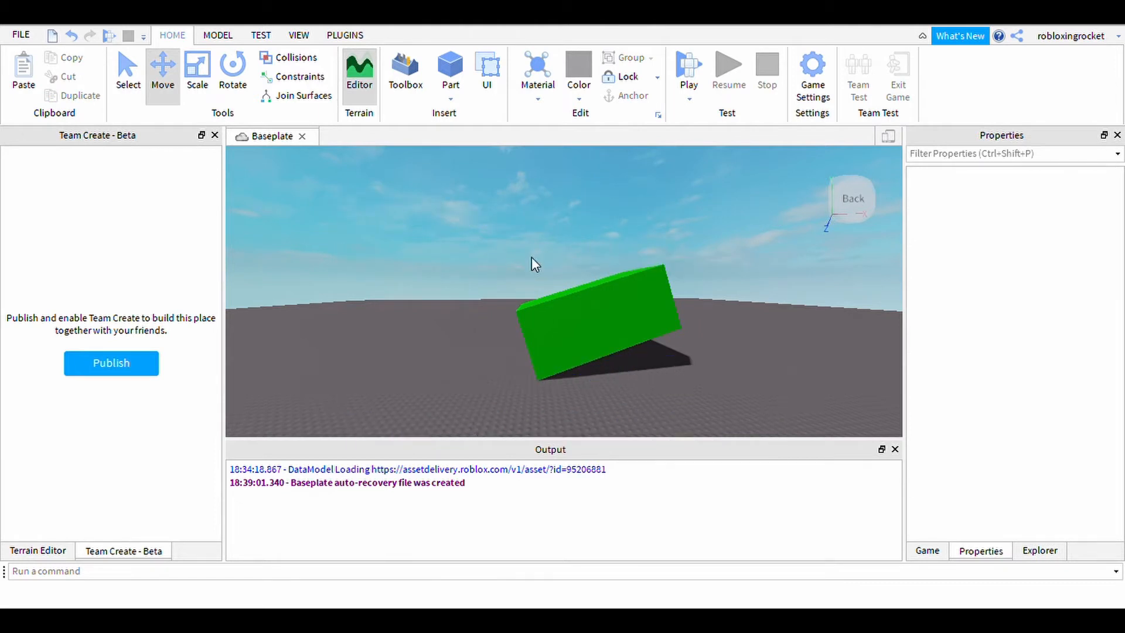
Hide the Game Explorer, Output, Command Bar, Team Create, Terrain Editor, Properties and Explorer windows.
{"action": "left_click", "coordinate": [300, 36]}
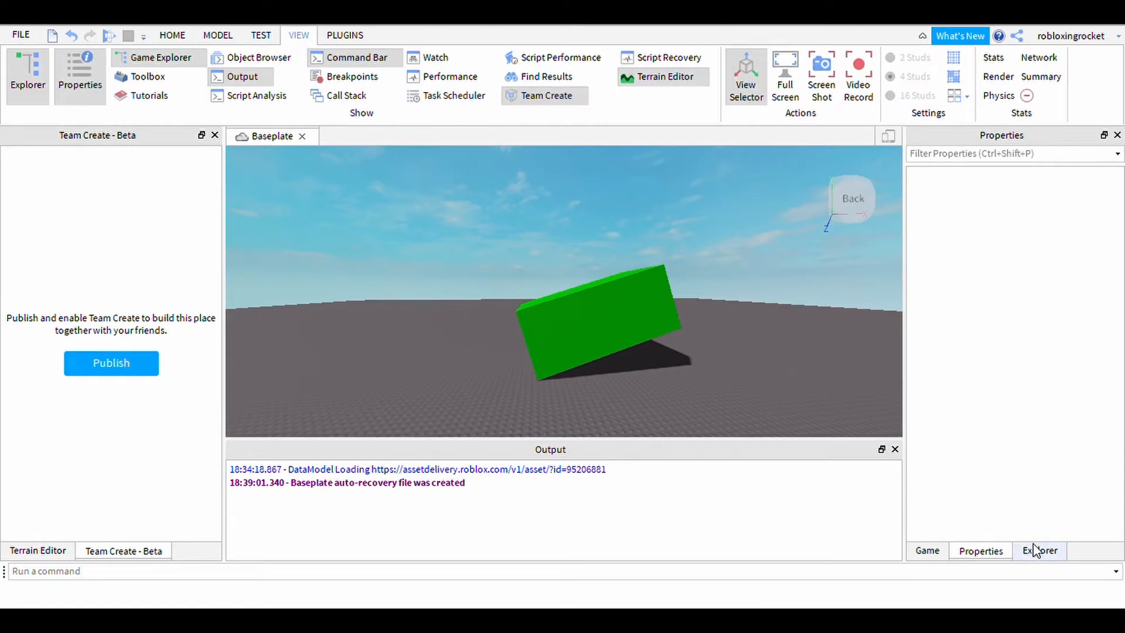
{"action": "left_click", "coordinate": [157, 57]}
{"action": "left_click", "coordinate": [242, 77]}
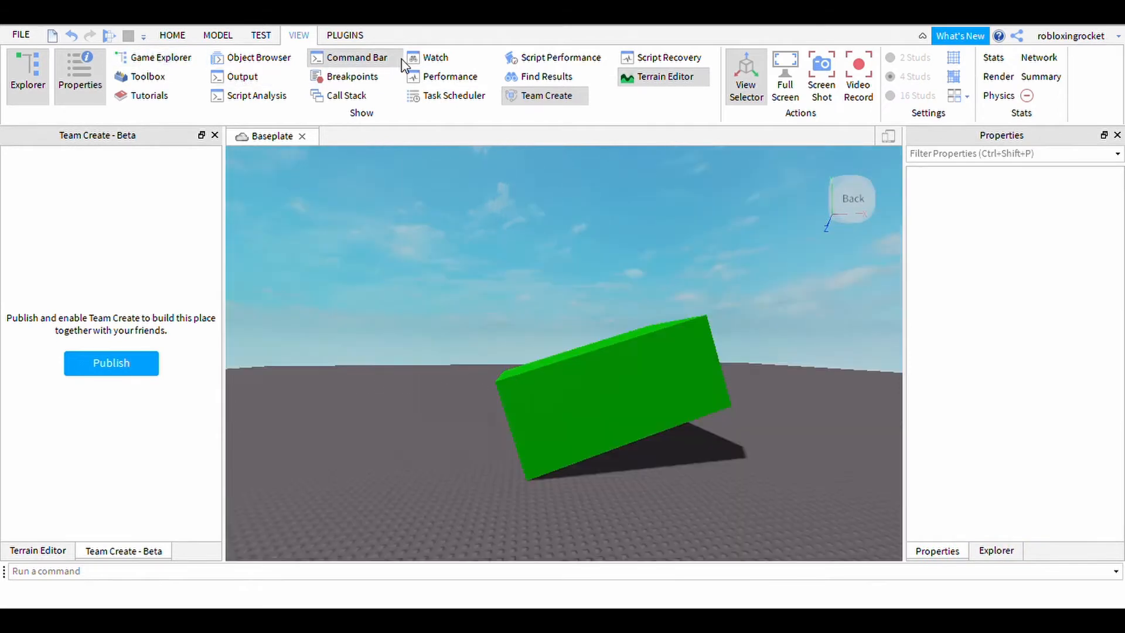
{"action": "left_click", "coordinate": [394, 62]}
{"action": "left_click", "coordinate": [528, 99]}
{"action": "left_click", "coordinate": [639, 87]}
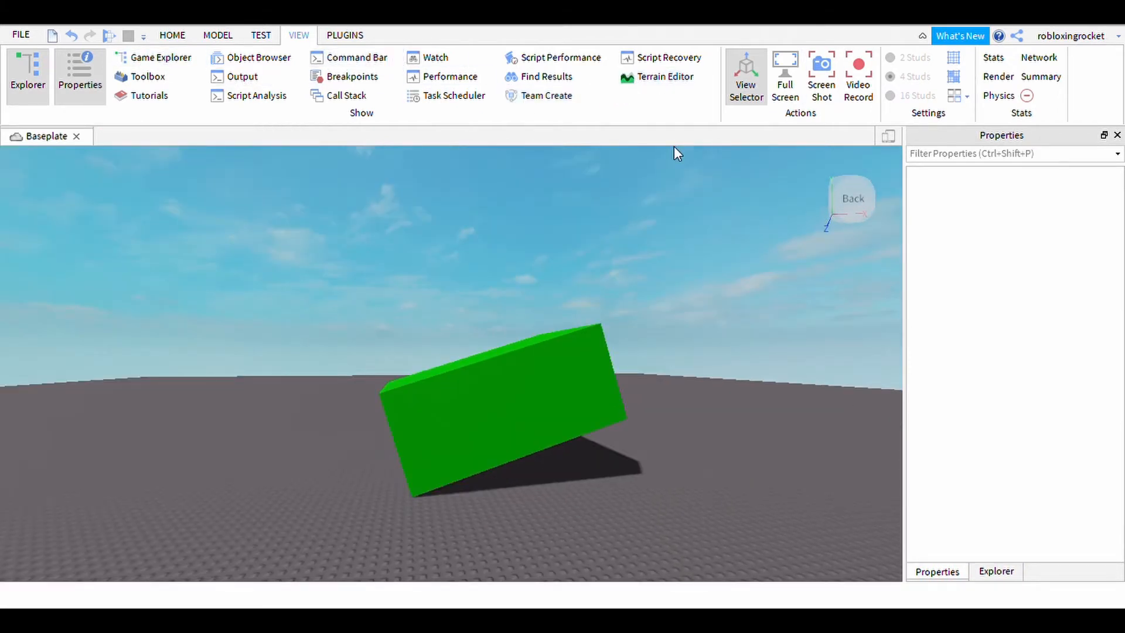
{"action": "left_click", "coordinate": [80, 82]}
{"action": "left_click", "coordinate": [30, 84]}
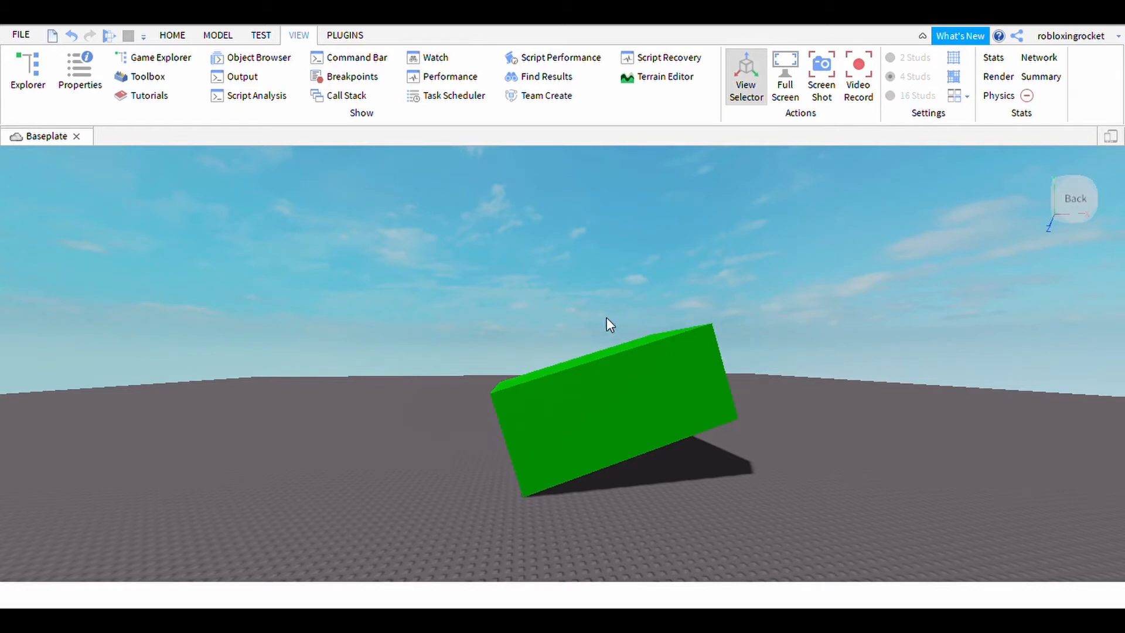
Show the Explorer, Properties, Output, Toolbox and Terrain Editor windows again.
{"action": "left_click", "coordinate": [36, 100]}
{"action": "left_click", "coordinate": [88, 99]}
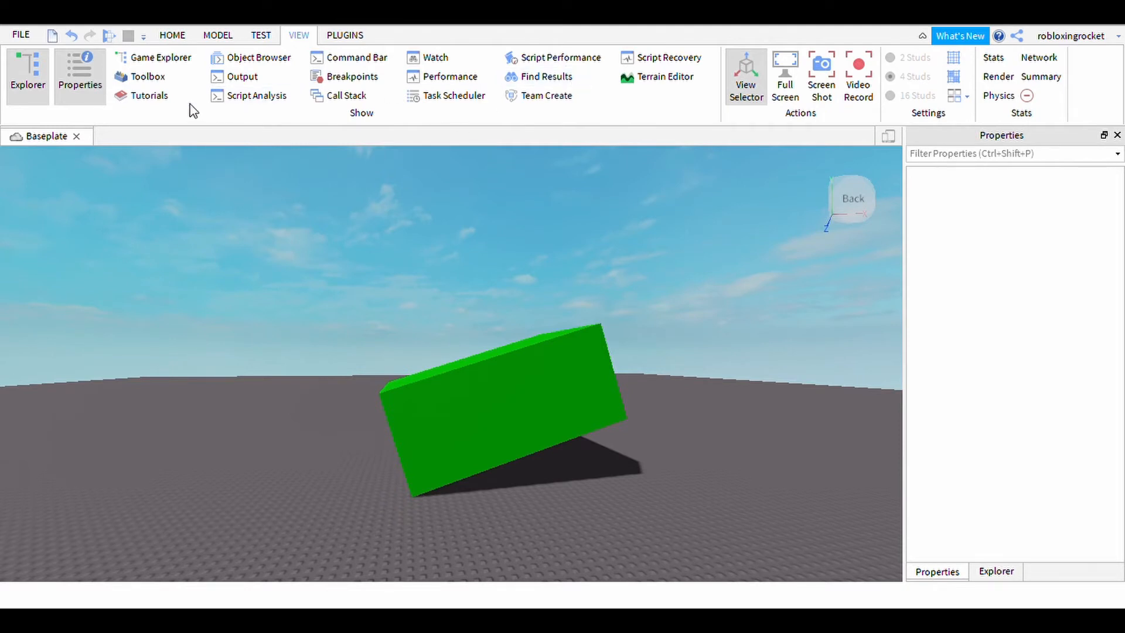
{"action": "left_click", "coordinate": [242, 77]}
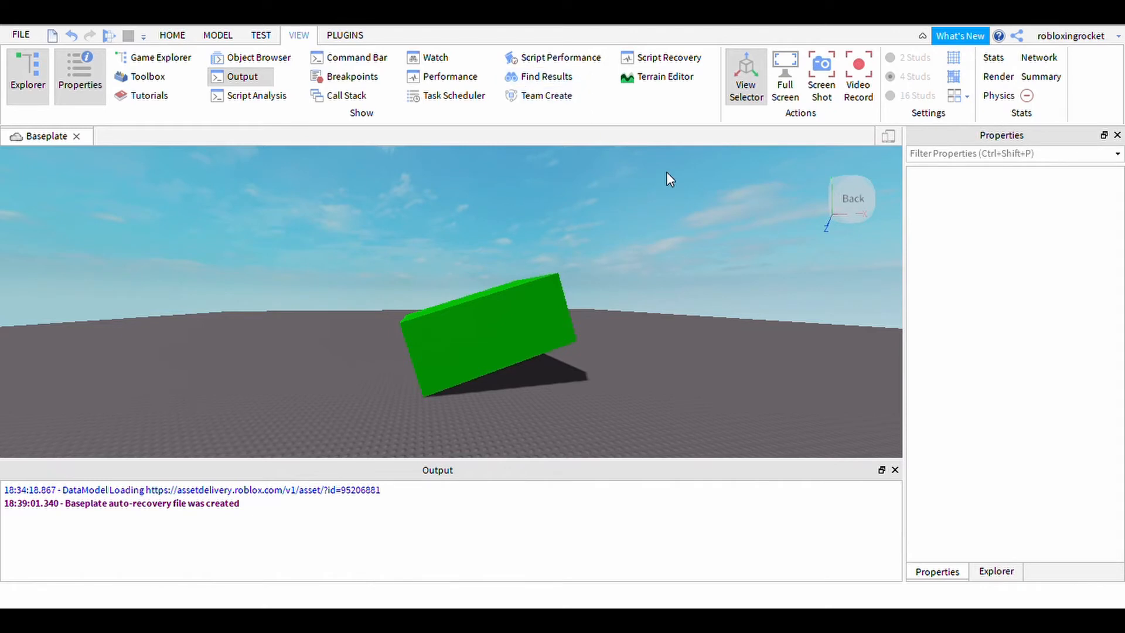
{"action": "left_click", "coordinate": [146, 76]}
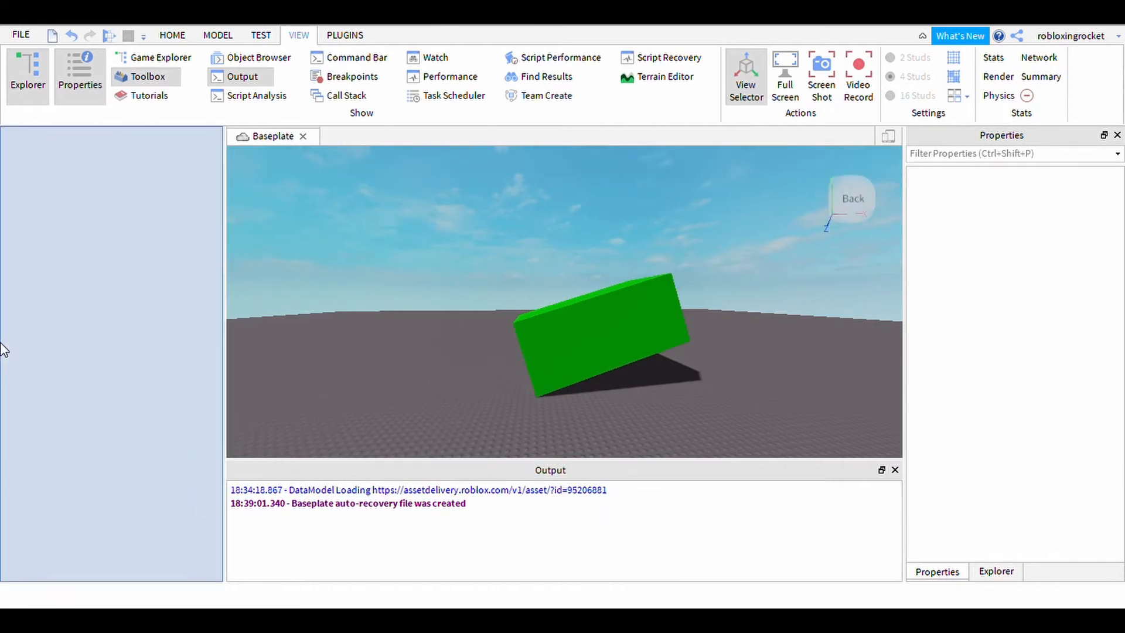
{"action": "left_click", "coordinate": [668, 77]}
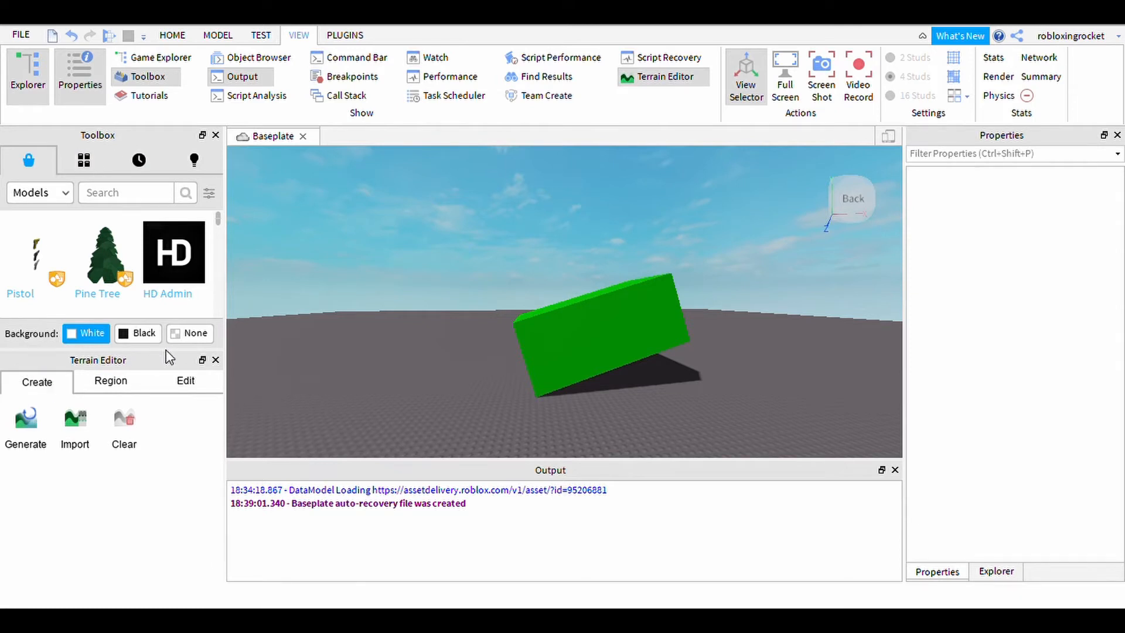
Dock the Terrain Editor and the Toolbox together as one tabbed group with the Terrain Editor in front.
{"action": "left_click", "coordinate": [216, 359]}
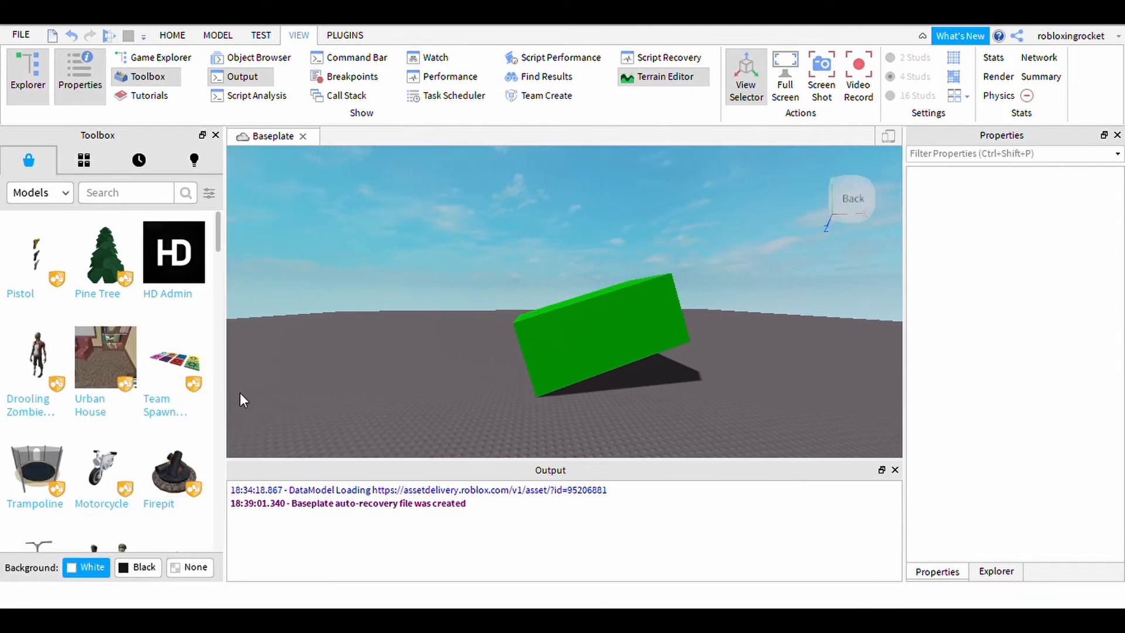
{"action": "left_click_drag", "start_coordinate": [242, 400], "coordinate": [124, 287]}
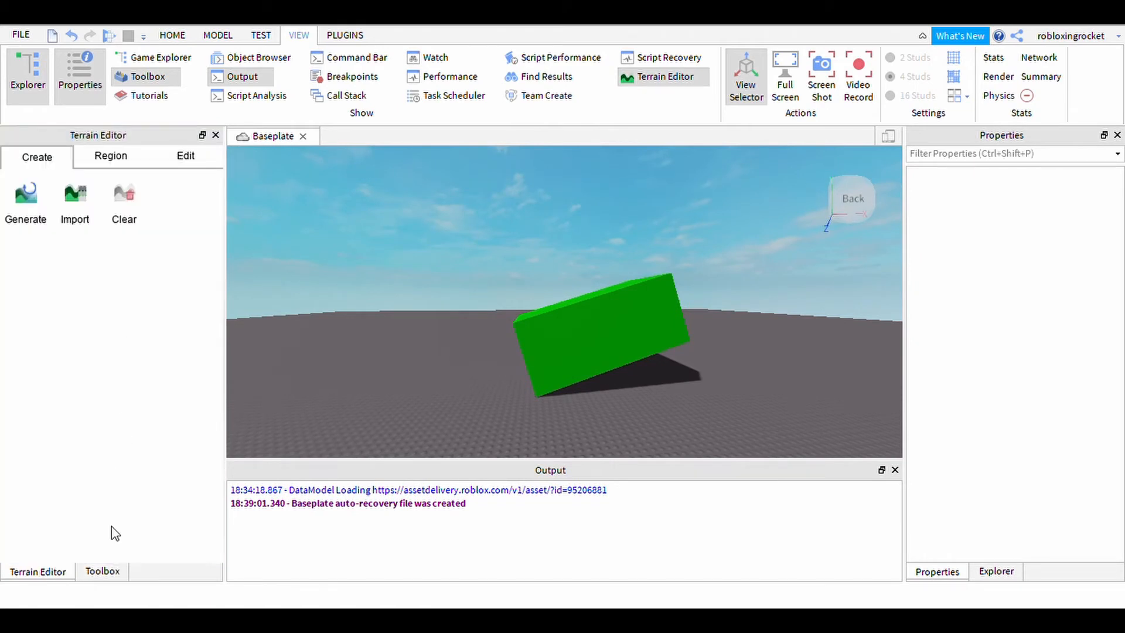
{"action": "left_click", "coordinate": [97, 582]}
{"action": "left_click", "coordinate": [63, 578]}
Switch between the Explorer and Properties, return to the home tools, and leave the Explorer in front.
{"action": "left_click", "coordinate": [998, 570]}
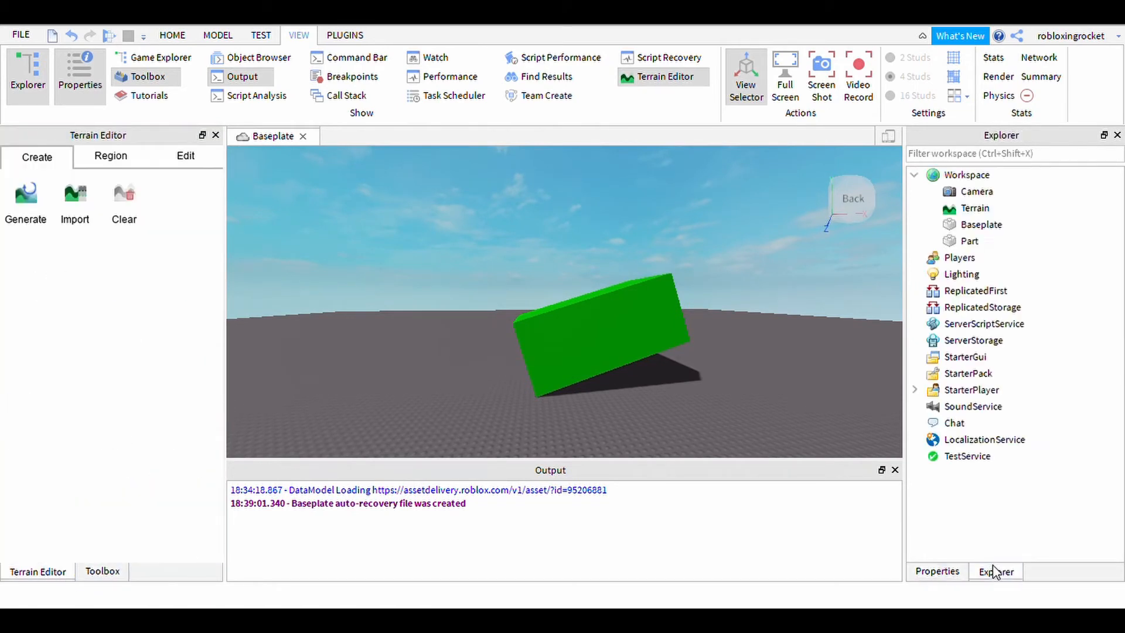
{"action": "left_click", "coordinate": [938, 572]}
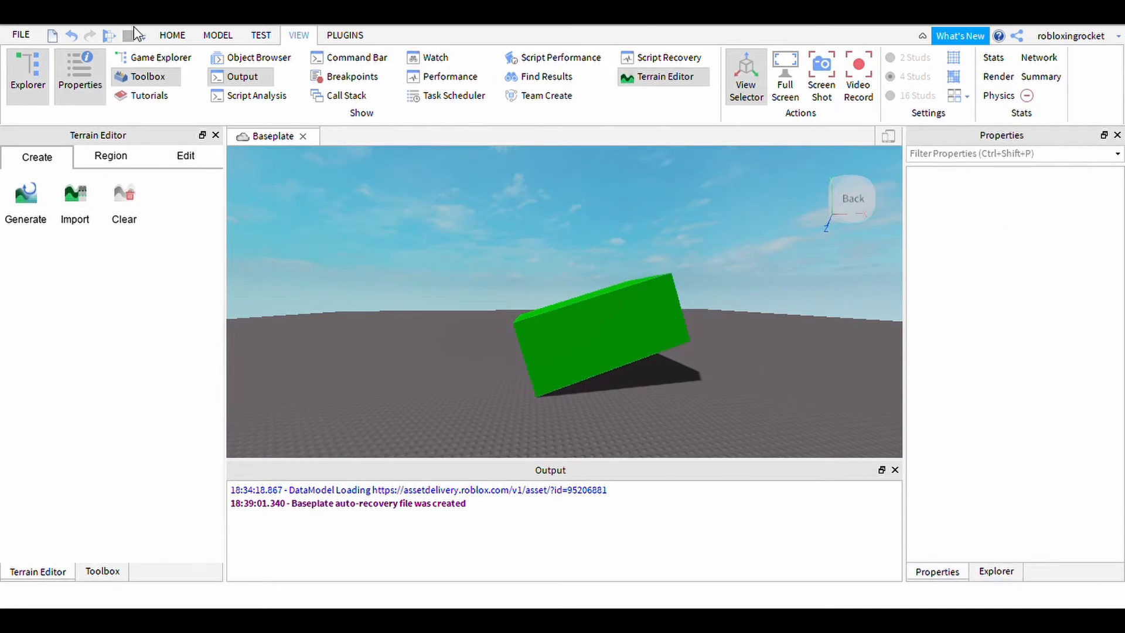
{"action": "left_click", "coordinate": [181, 40]}
{"action": "scroll", "coordinate": [737, 273], "scroll_direction": "down", "scroll_amount": 5}
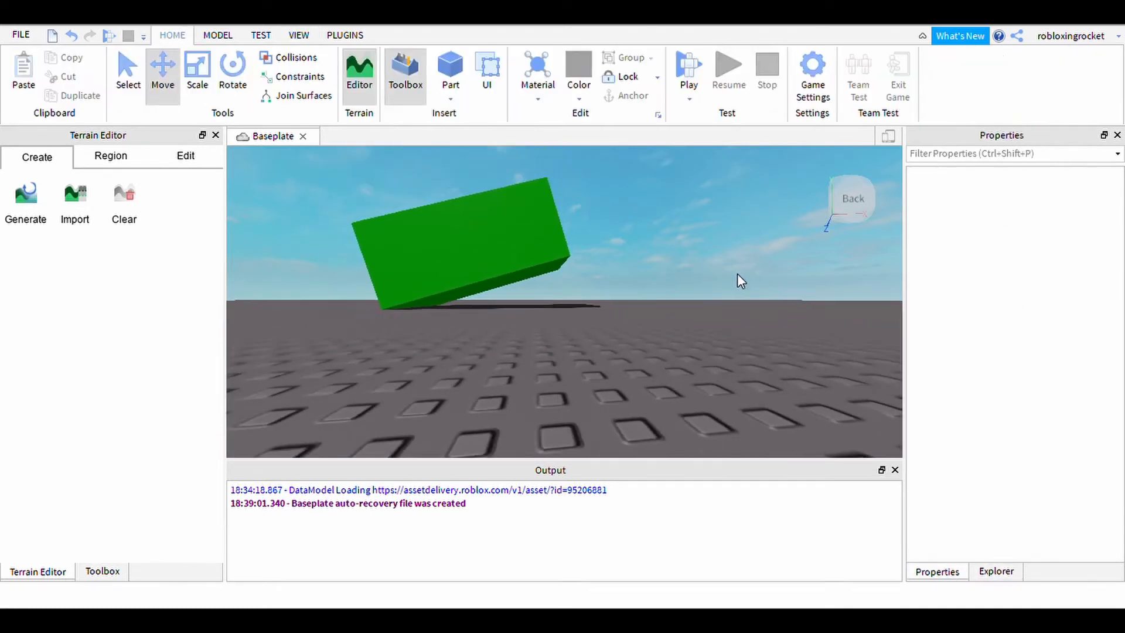
{"action": "left_click", "coordinate": [988, 573]}
{"action": "key", "text": "e"}
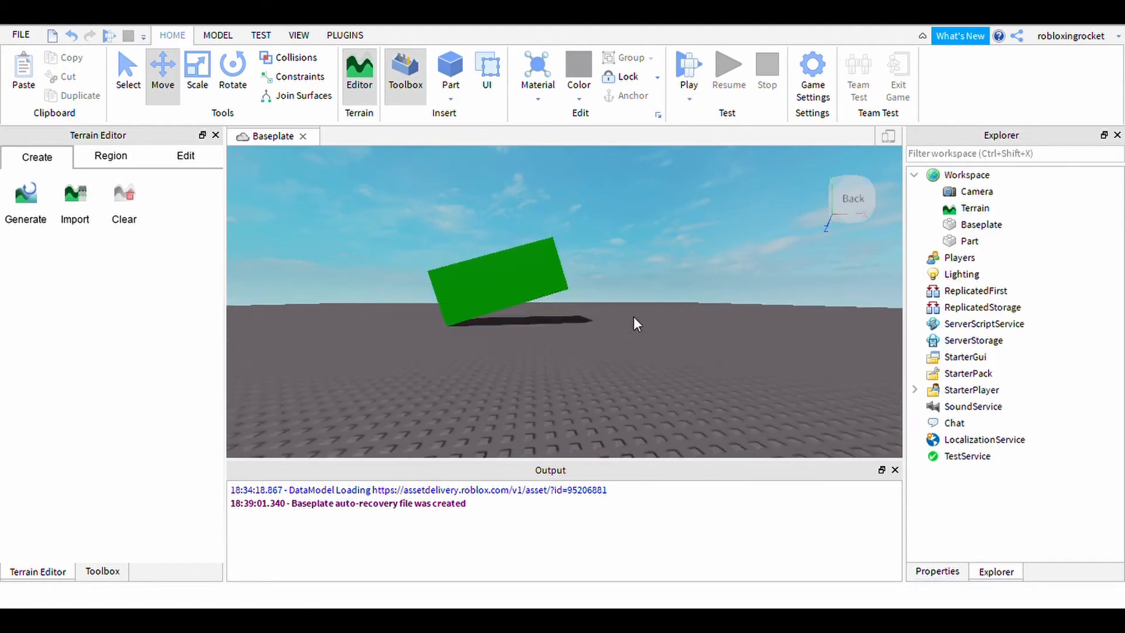
{"action": "key", "text": "q"}
{"action": "key", "text": "w"}
{"action": "key", "text": "e"}
{"action": "key", "text": "w"}
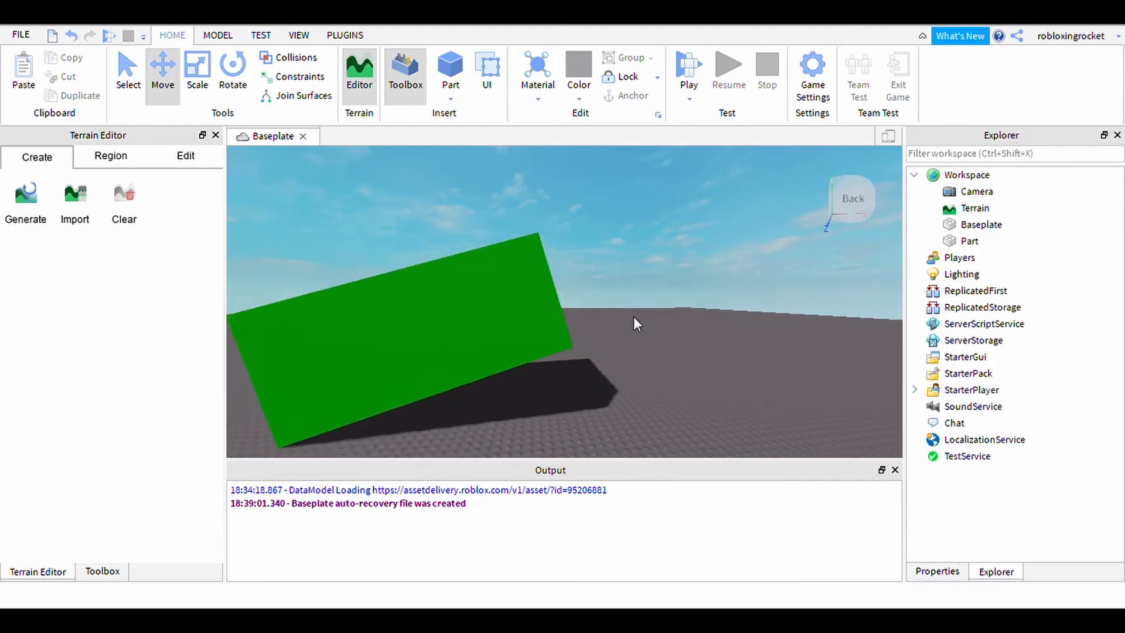
{"action": "key", "text": "q"}
{"action": "key", "text": "a"}
{"action": "key", "text": "s"}
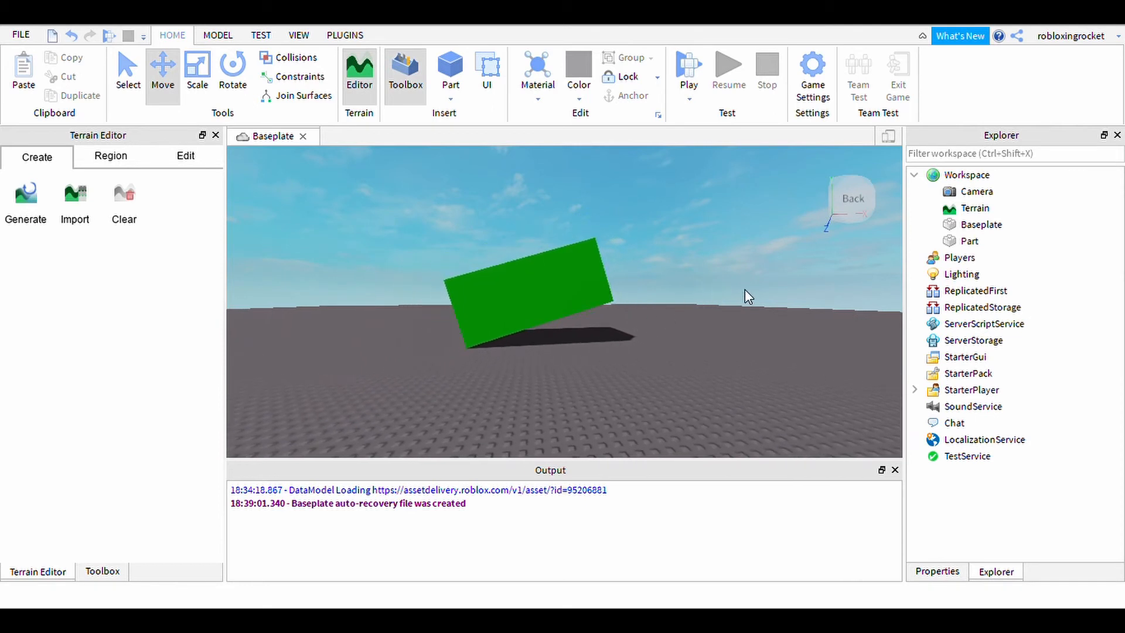
Collapse and re-expand the Workspace in the Explorer, and select its Part and Baseplate in turn.
{"action": "left_click", "coordinate": [916, 176]}
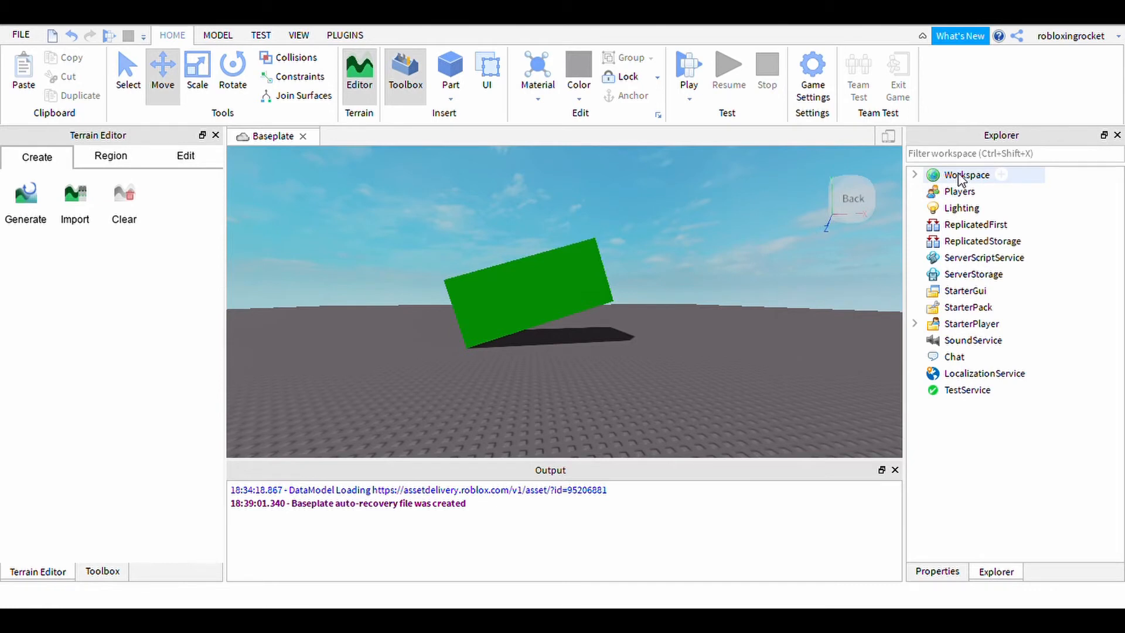
{"action": "left_click", "coordinate": [914, 176]}
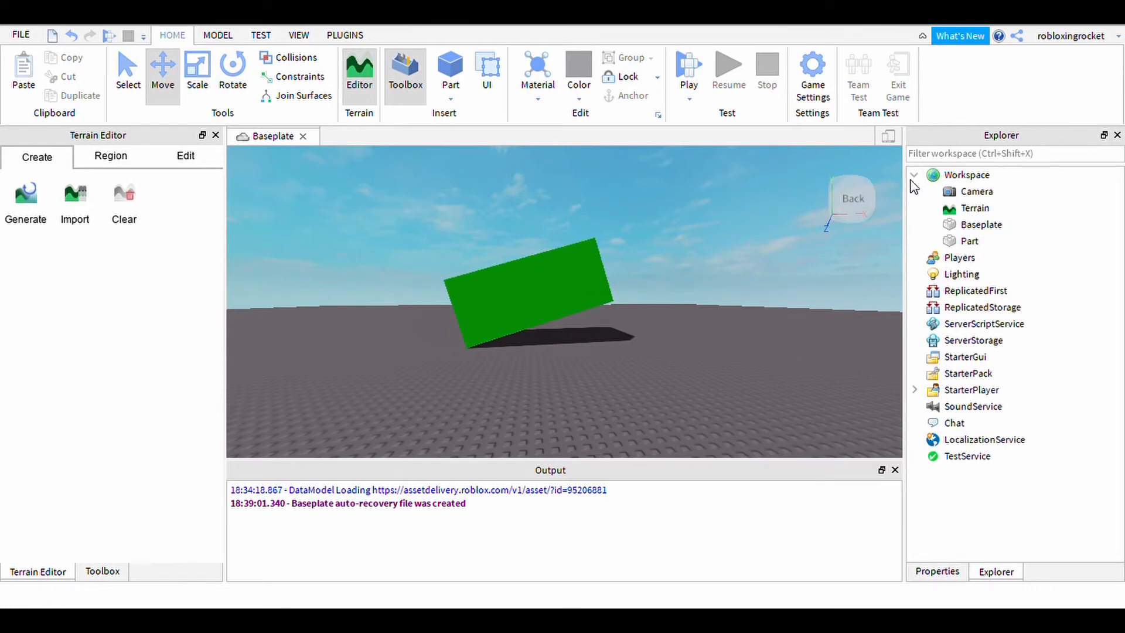
{"action": "left_click", "coordinate": [951, 242]}
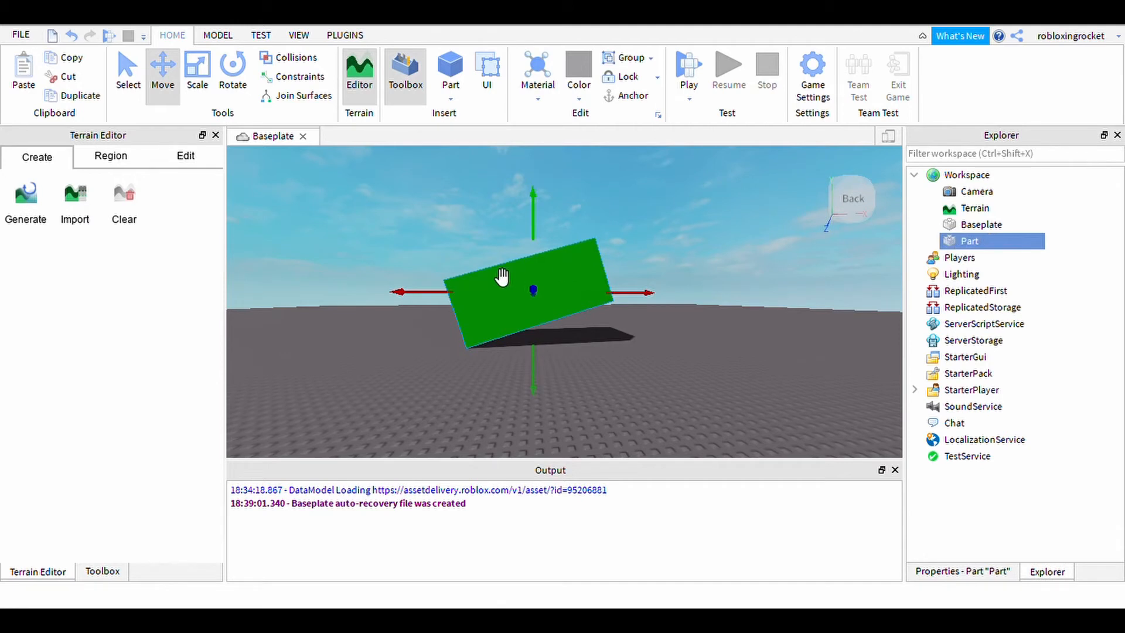
{"action": "left_click", "coordinate": [974, 226]}
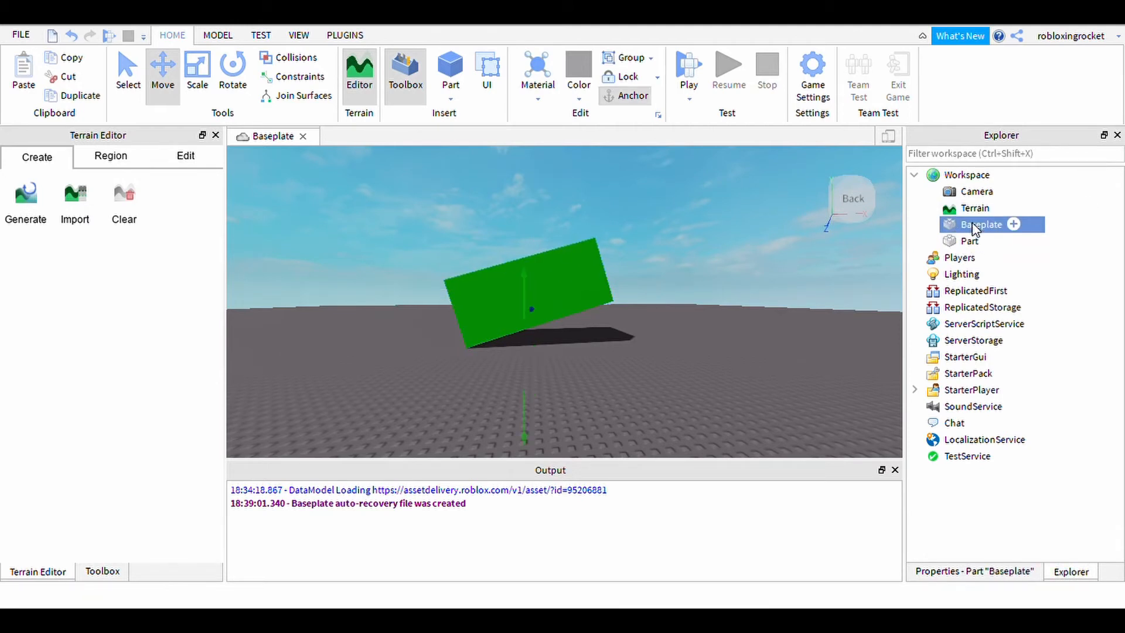
Move the Baseplate vertically out from under the green part, undo the move, and clear the selection.
{"action": "left_click_drag", "start_coordinate": [532, 304], "coordinate": [563, 266]}
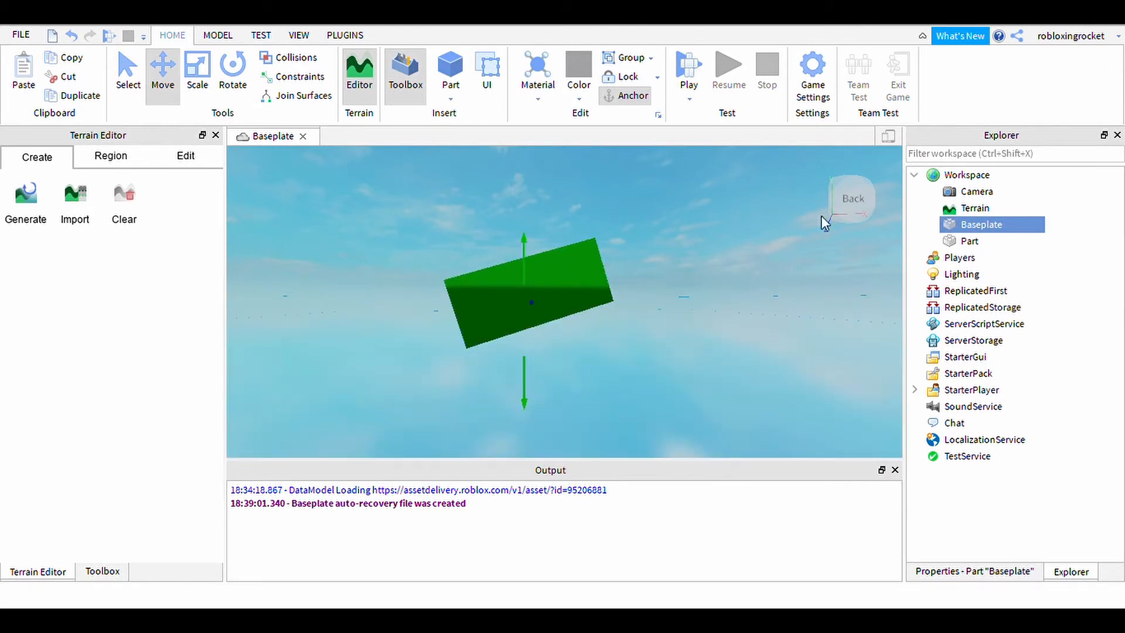
{"action": "key", "text": "ctrl+z"}
{"action": "key", "text": "ctrl+z"}
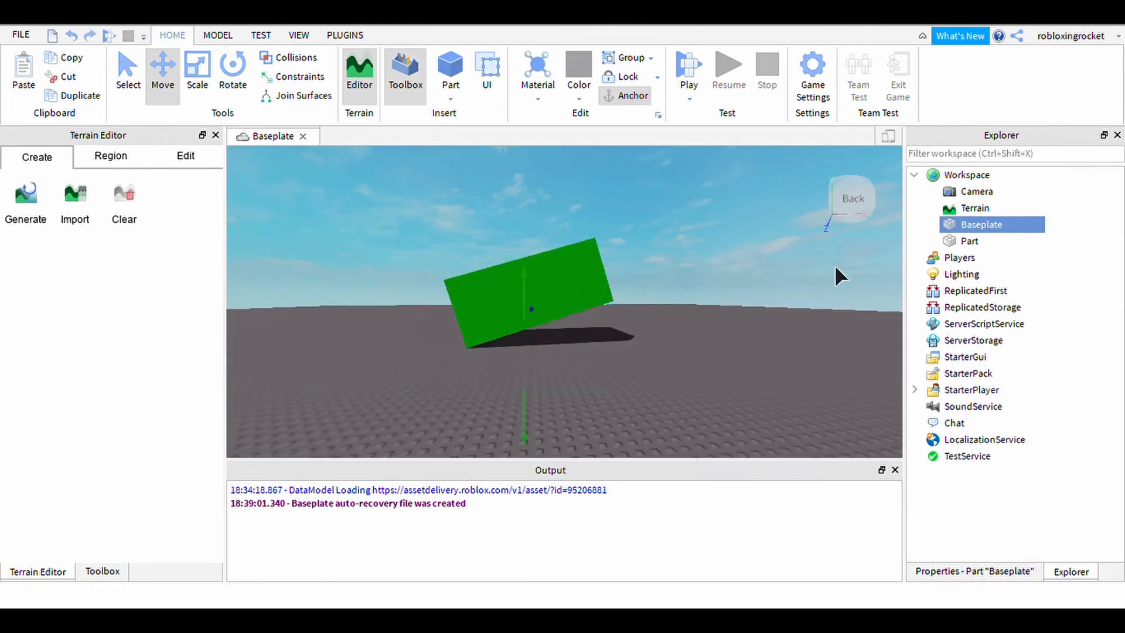
{"action": "left_click", "coordinate": [789, 252]}
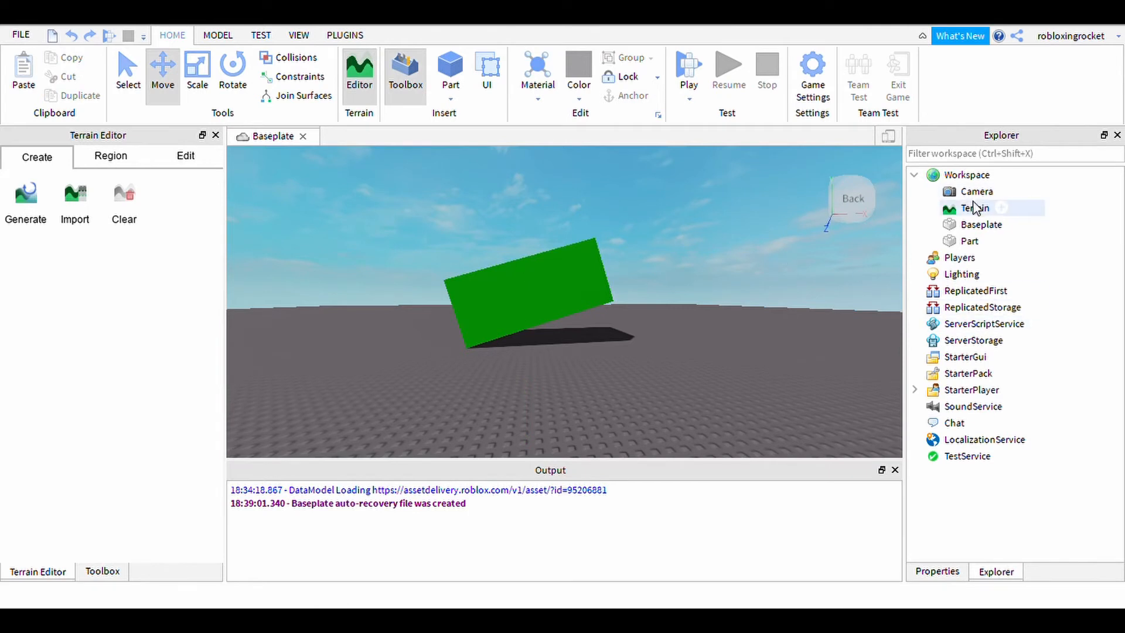
Select the Workspace's Camera and Terrain in turn, and clear the selection.
{"action": "left_click", "coordinate": [976, 191]}
{"action": "left_click", "coordinate": [974, 208]}
{"action": "left_click", "coordinate": [791, 236]}
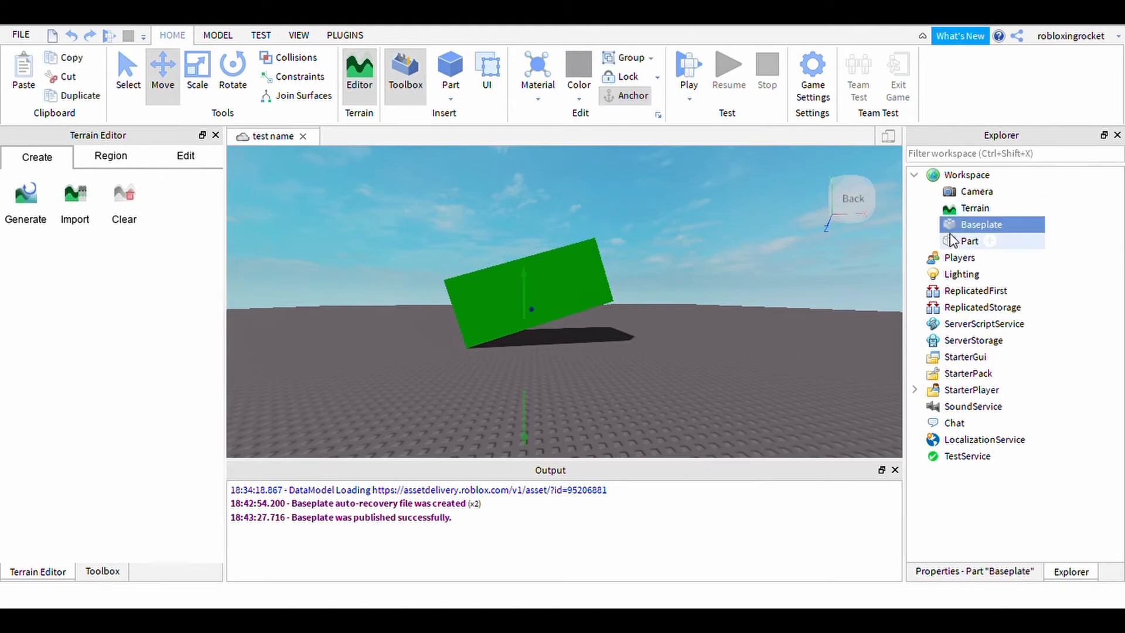
Select the Part in the Workspace, look through its properties, and select its Color property.
{"action": "left_click", "coordinate": [955, 240]}
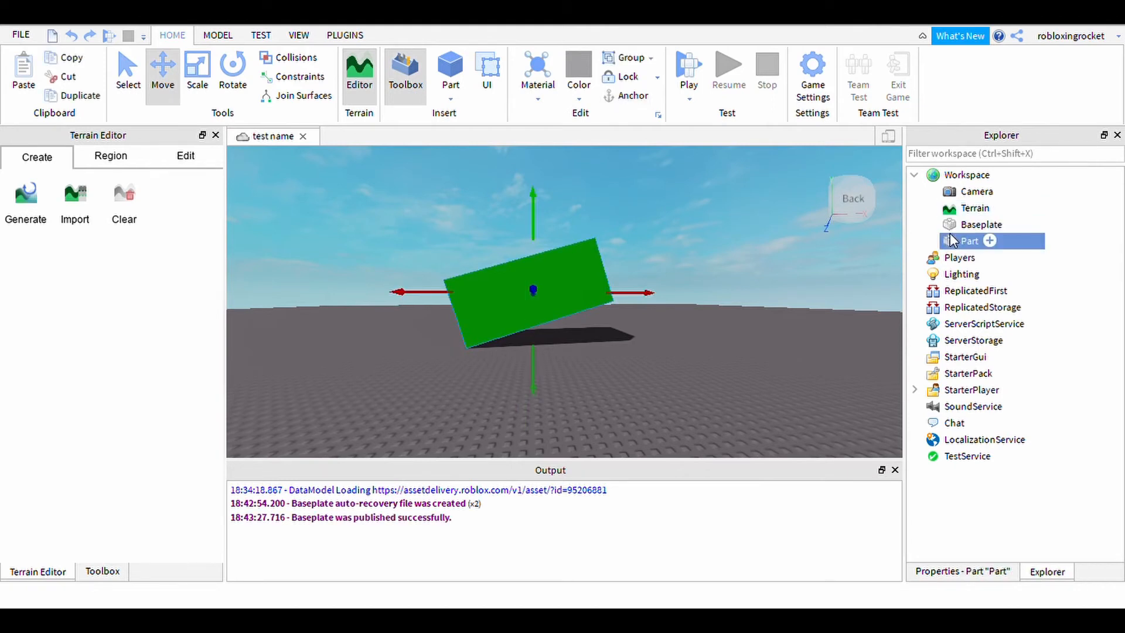
{"action": "left_click", "coordinate": [975, 573]}
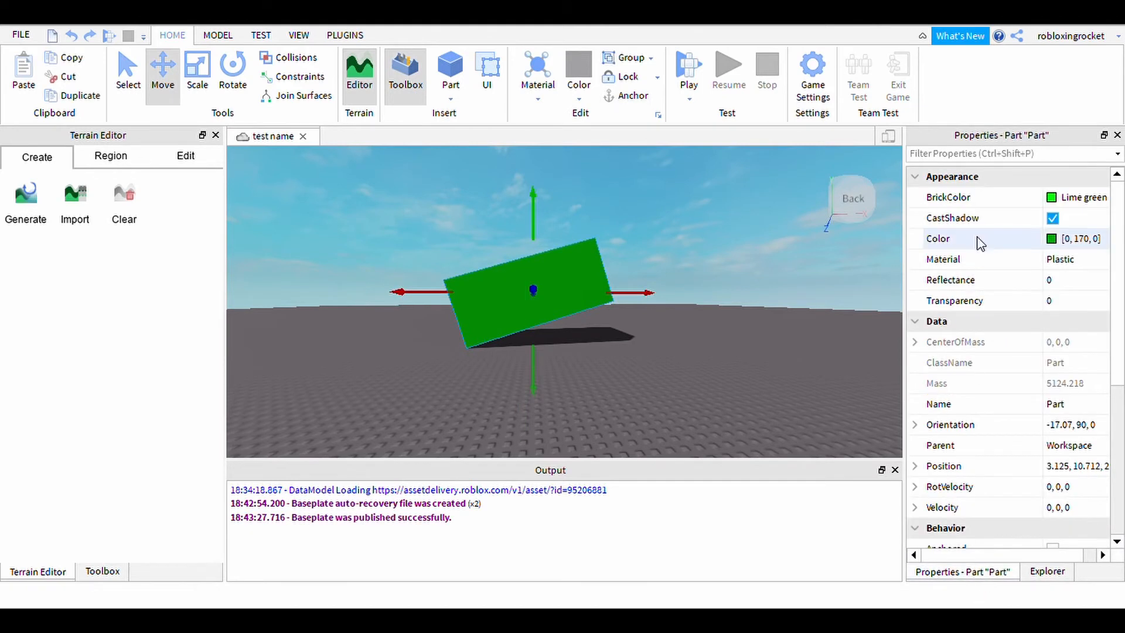
{"action": "scroll", "coordinate": [972, 234], "scroll_direction": "down", "scroll_amount": 5}
{"action": "scroll", "coordinate": [938, 239], "scroll_direction": "up", "scroll_amount": 5}
{"action": "left_click", "coordinate": [1053, 239]}
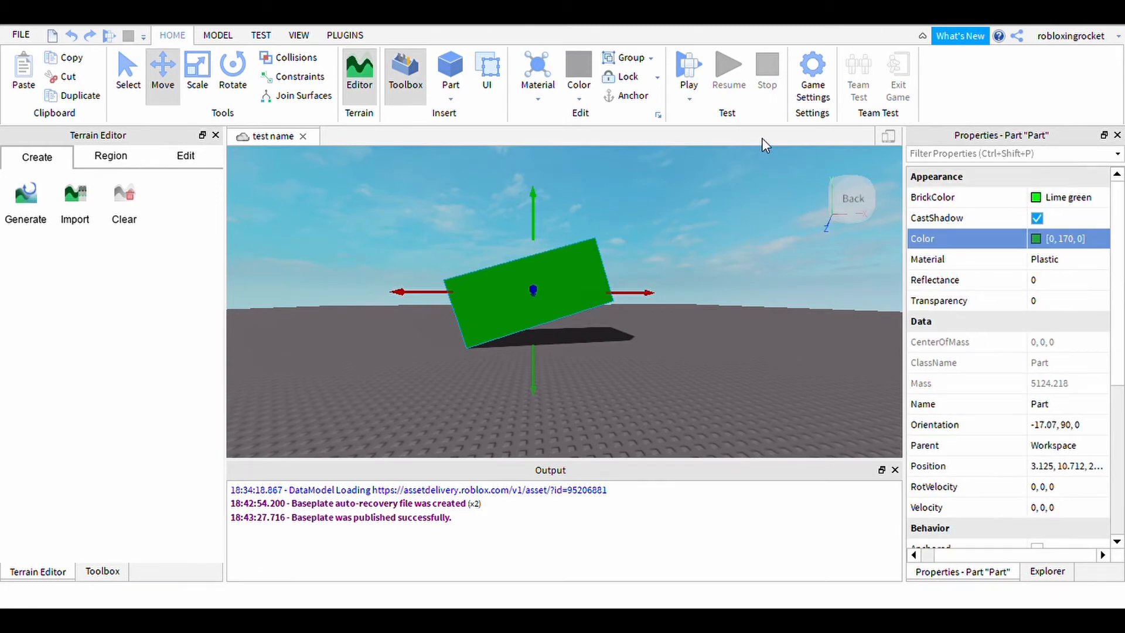
Turn the Part's CastShadow off and on again, and deselect the Part.
{"action": "left_click", "coordinate": [1039, 222]}
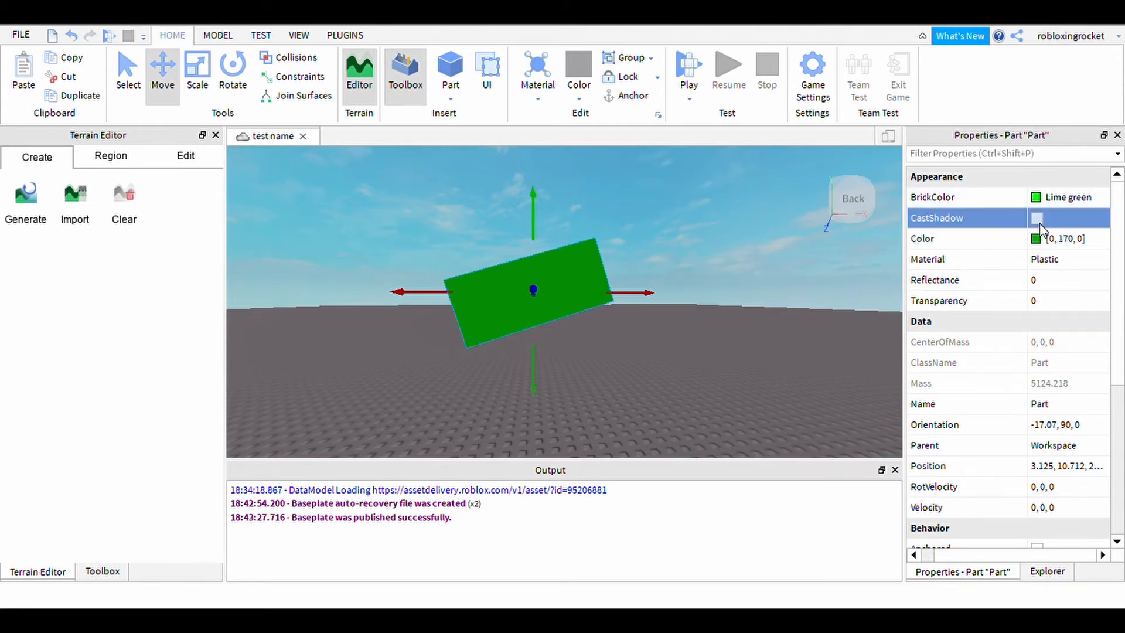
{"action": "left_click", "coordinate": [1039, 223]}
{"action": "left_click", "coordinate": [595, 337]}
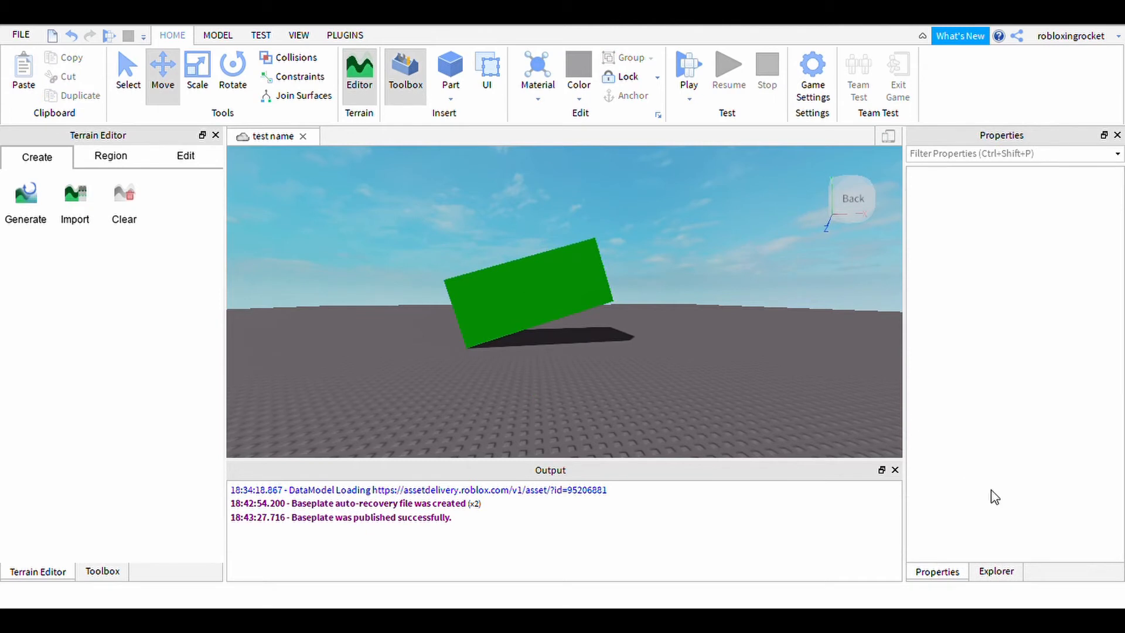
Set the first Size value of the green Part to 30, keeping the other two dimensions.
{"action": "left_click", "coordinate": [515, 303]}
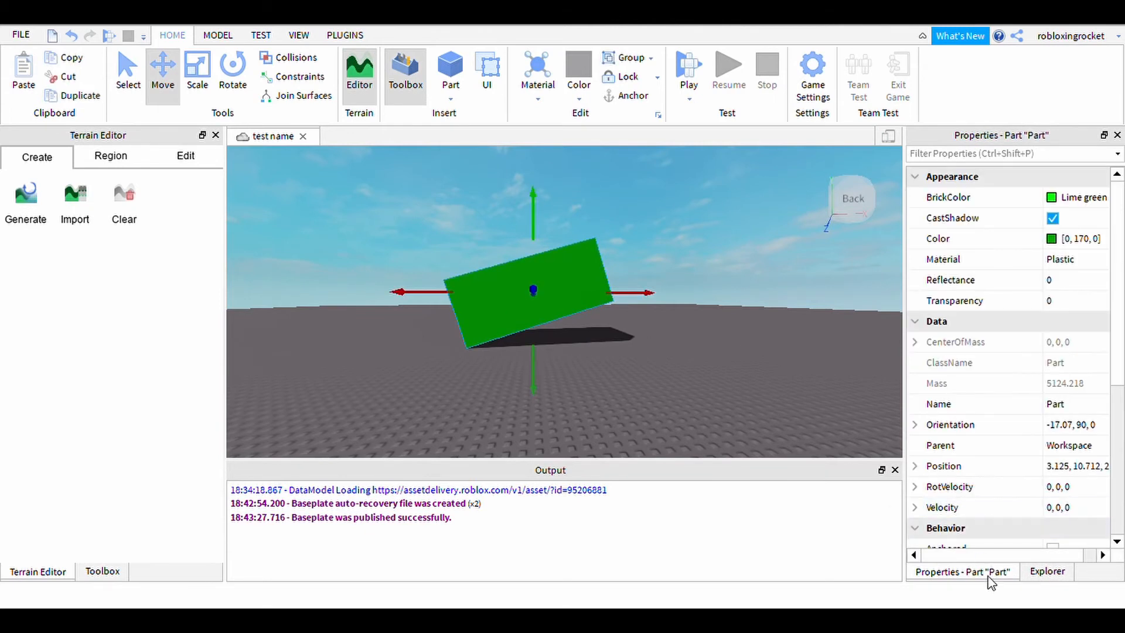
{"action": "scroll", "coordinate": [992, 536], "scroll_direction": "down", "scroll_amount": 5}
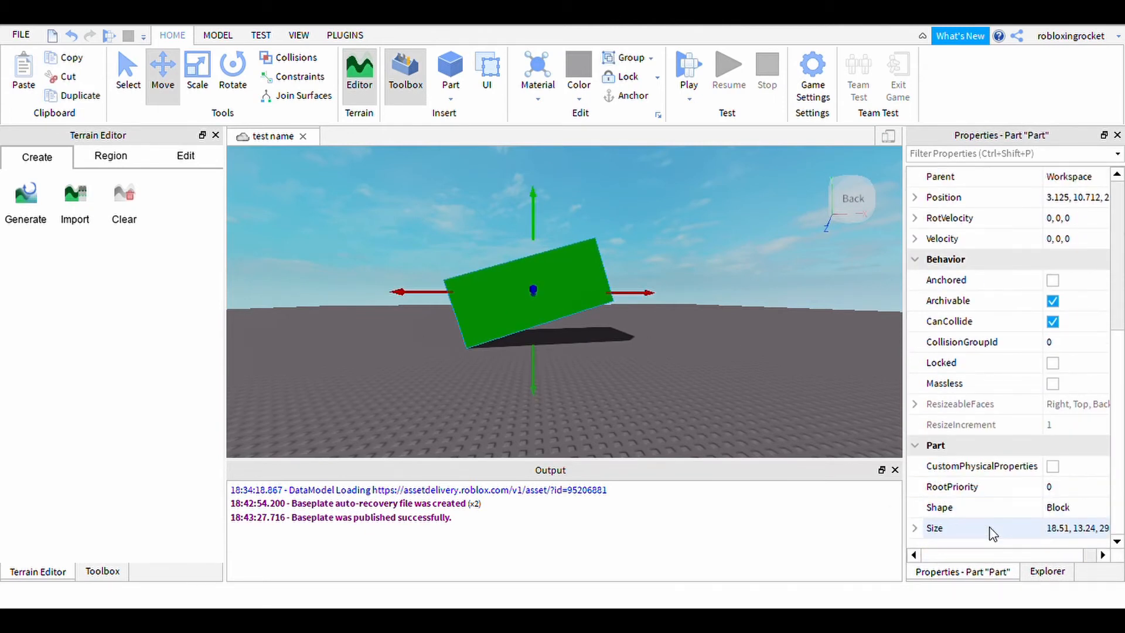
{"action": "left_click", "coordinate": [1066, 542]}
{"action": "left_click", "coordinate": [1058, 541]}
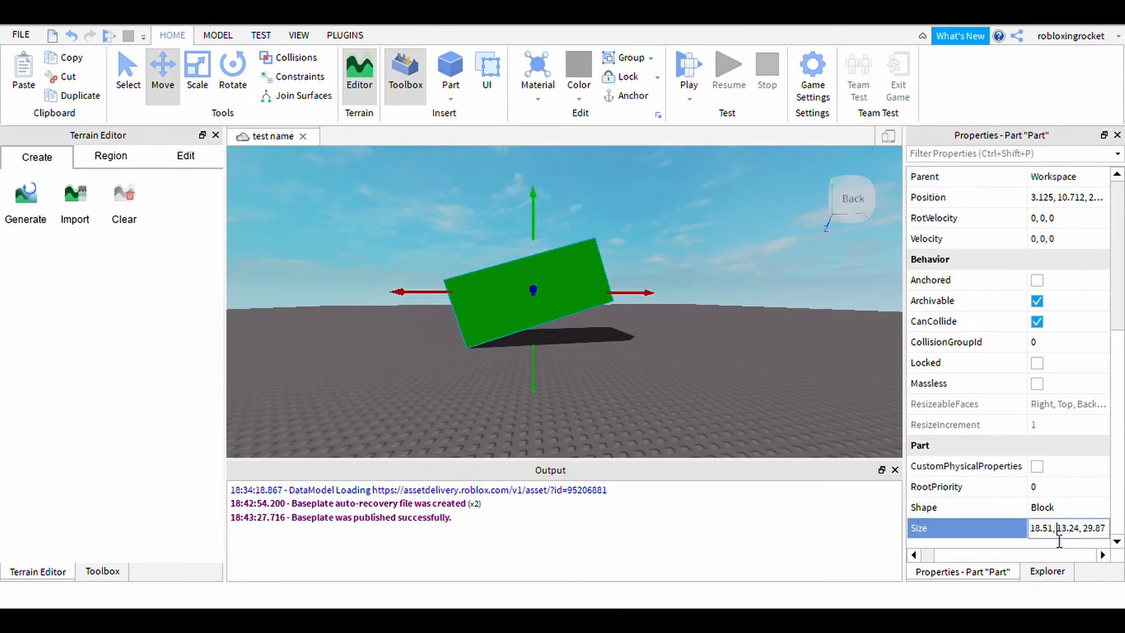
{"action": "type", "text": "\\"}
{"action": "key", "text": "BackSpace"}
{"action": "key", "text": "BackSpace"}
{"action": "key", "text": "BackSpace"}
{"action": "key", "text": "BackSpace"}
{"action": "key", "text": "BackSpace"}
{"action": "key", "text": "BackSpace"}
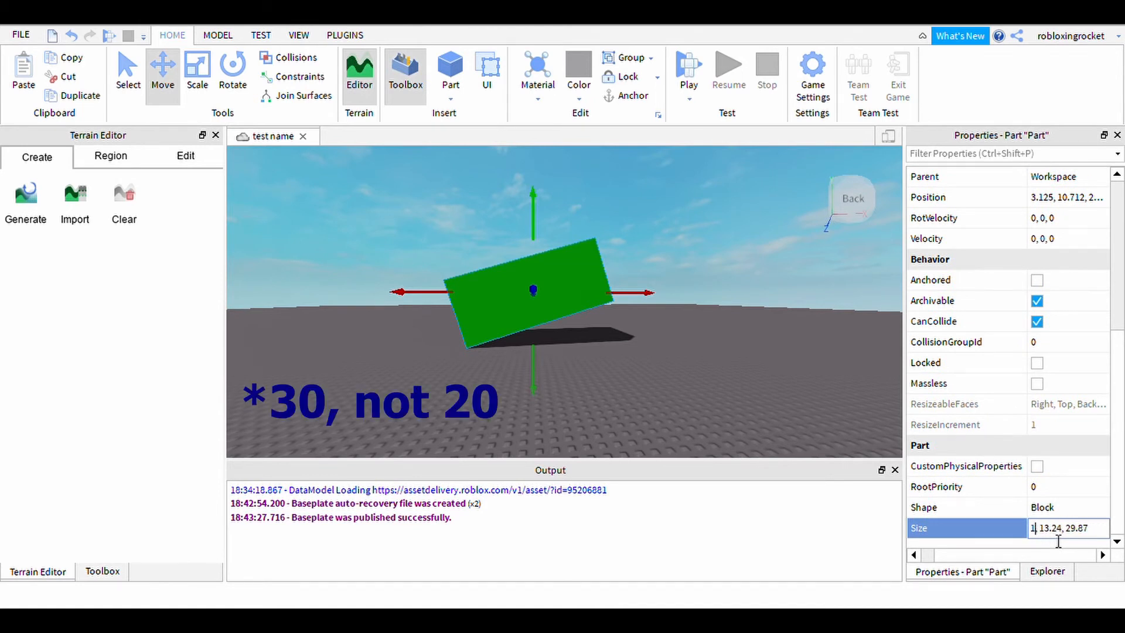
{"action": "type", "text": "30"}
{"action": "left_click", "coordinate": [791, 381]}
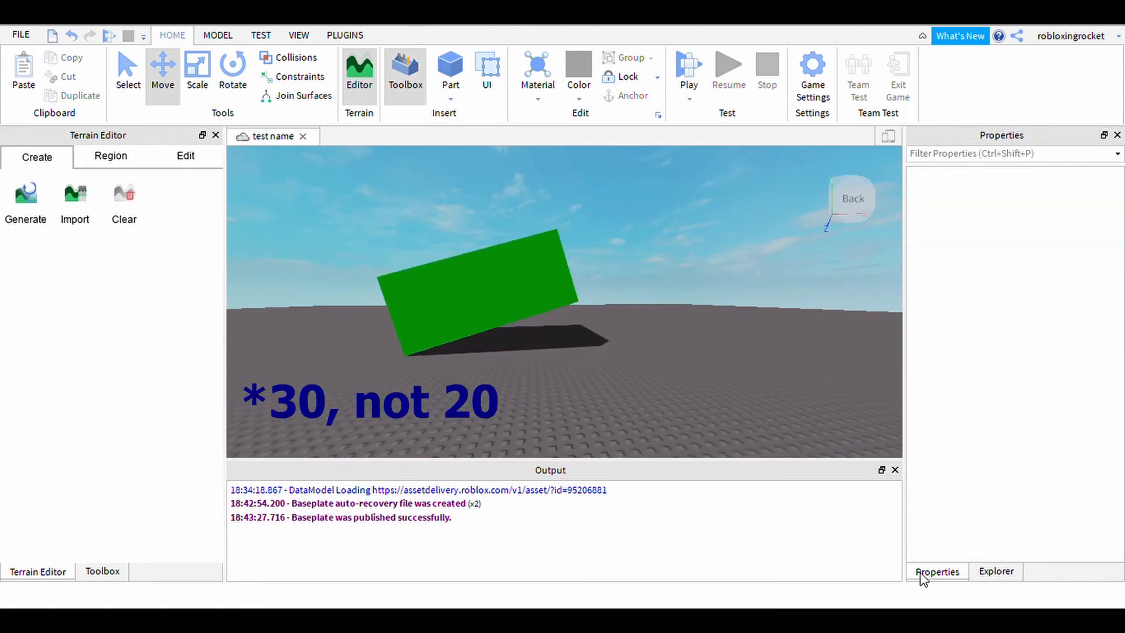
Reselect the green Part and check its Size among its properties.
{"action": "left_click", "coordinate": [504, 330]}
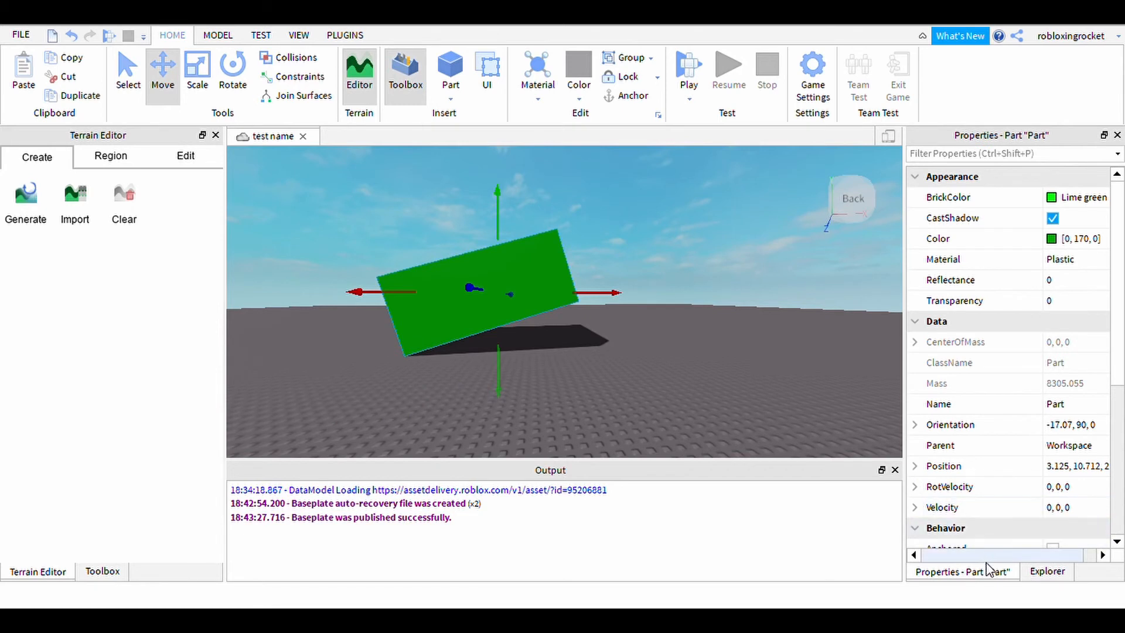
{"action": "scroll", "coordinate": [1029, 521], "scroll_direction": "down", "scroll_amount": 4}
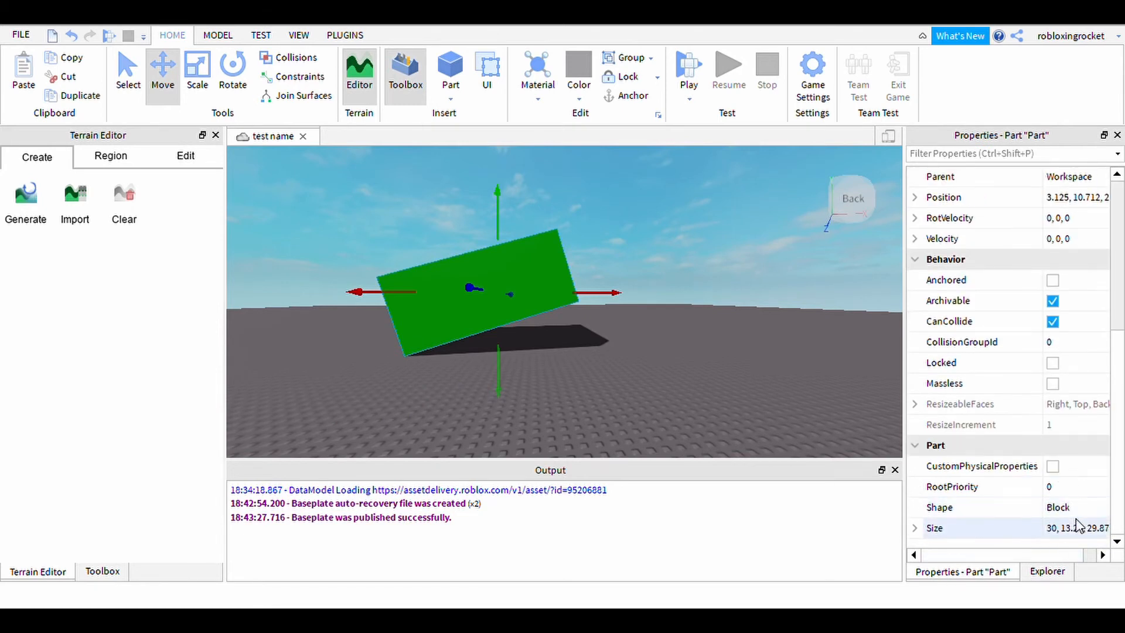
{"action": "scroll", "coordinate": [996, 382], "scroll_direction": "up", "scroll_amount": 4}
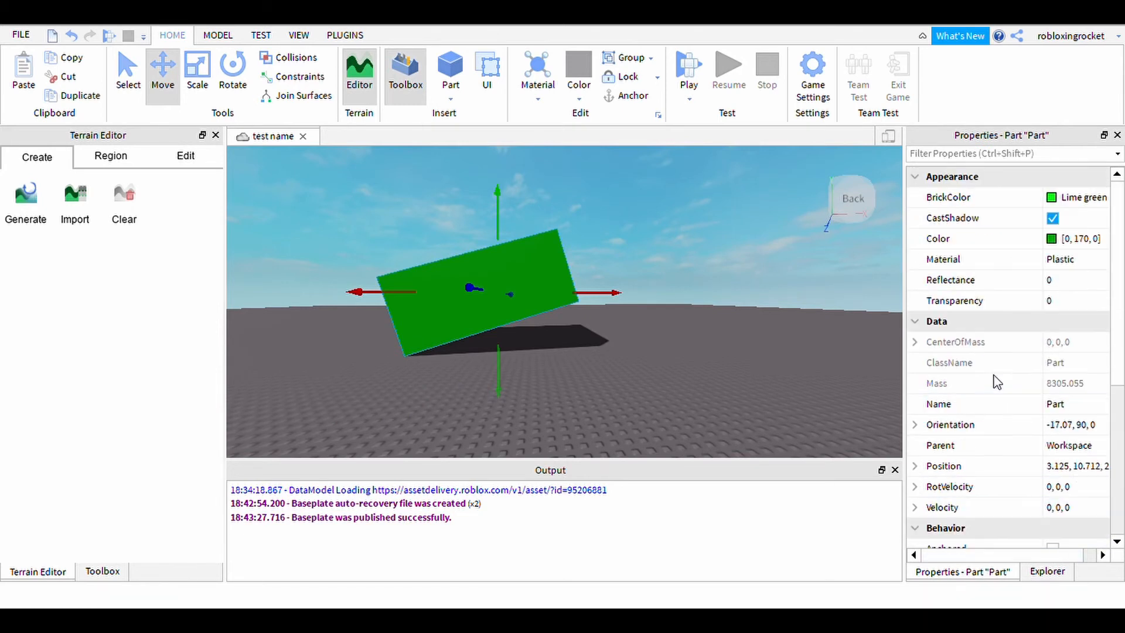
Filter the Part's properties by "name" and rename the Part as SpecialVideo.
{"action": "left_click", "coordinate": [984, 156]}
{"action": "type", "text": "name"}
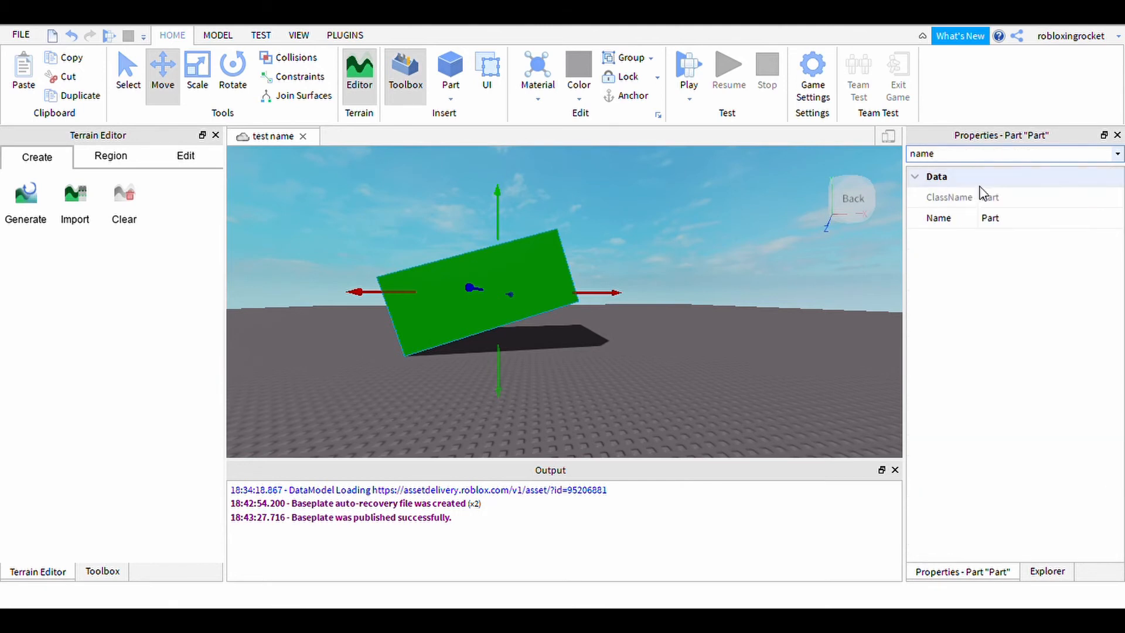
{"action": "left_click", "coordinate": [997, 218]}
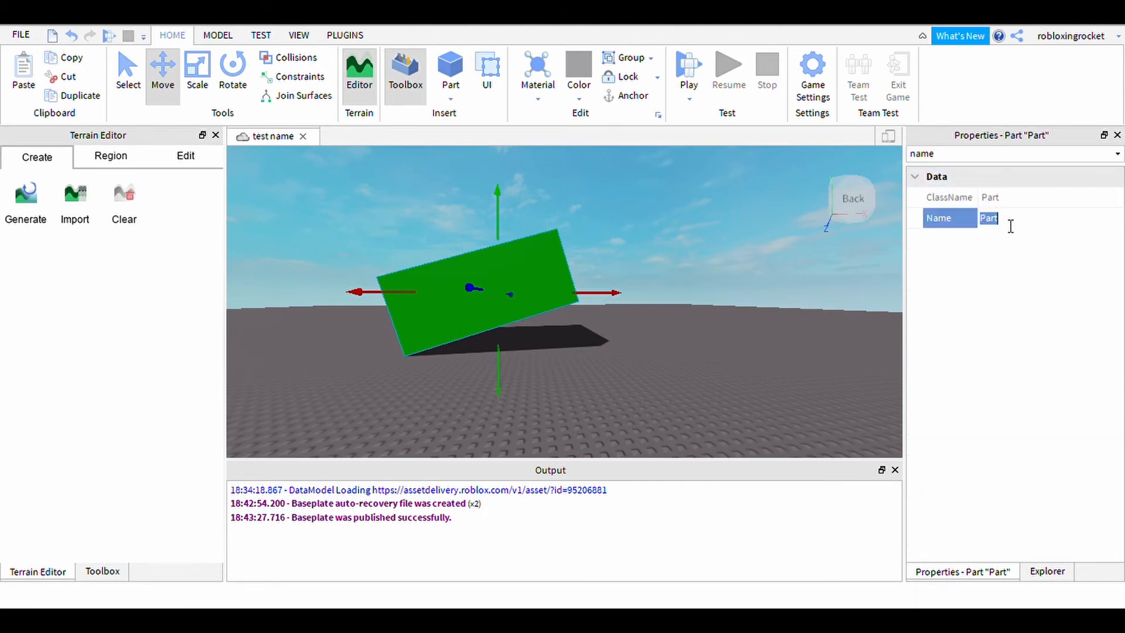
{"action": "type", "text": "SpecialVideo"}
{"action": "key", "text": "Return"}
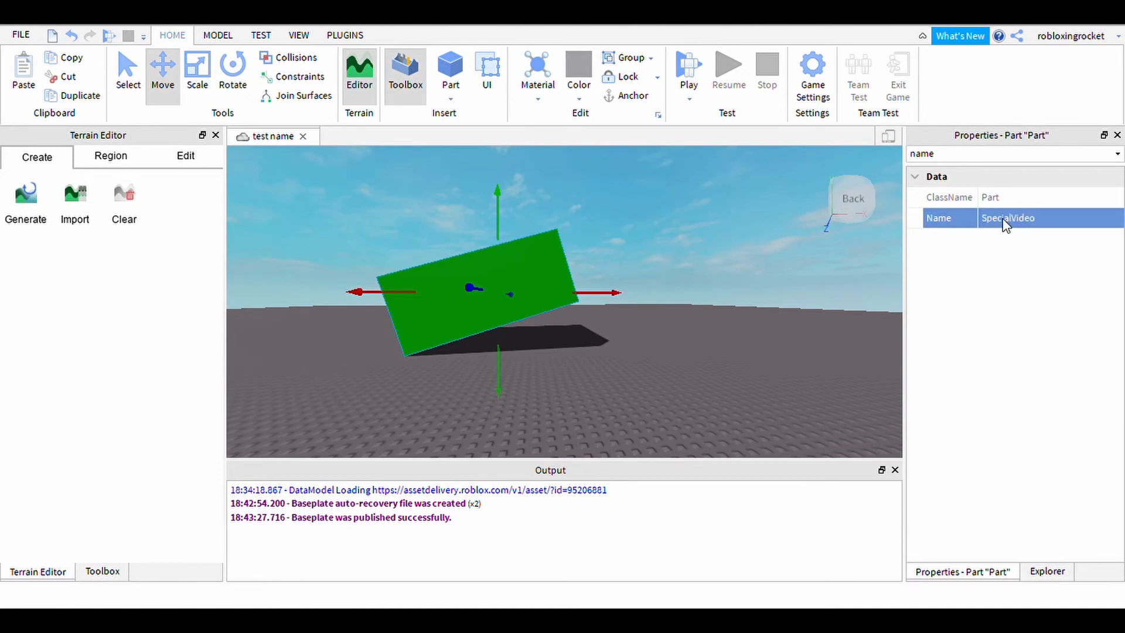
Check the renamed part in the Explorer's Workspace tree, and clear the selection.
{"action": "left_click", "coordinate": [1066, 567]}
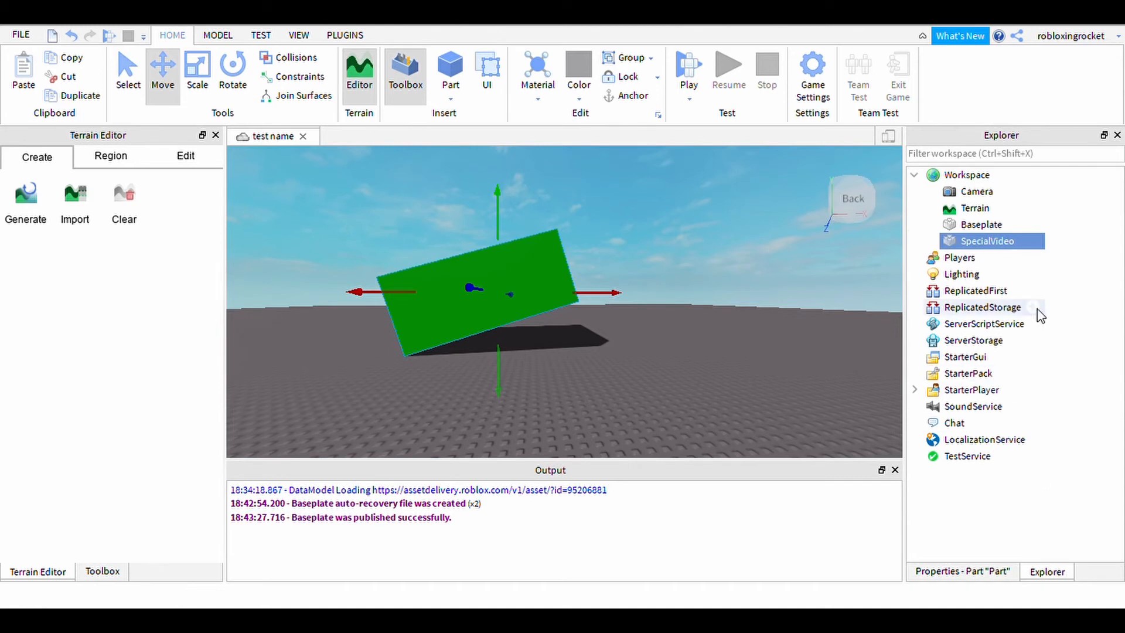
{"action": "mouse_move", "coordinate": [1010, 249]}
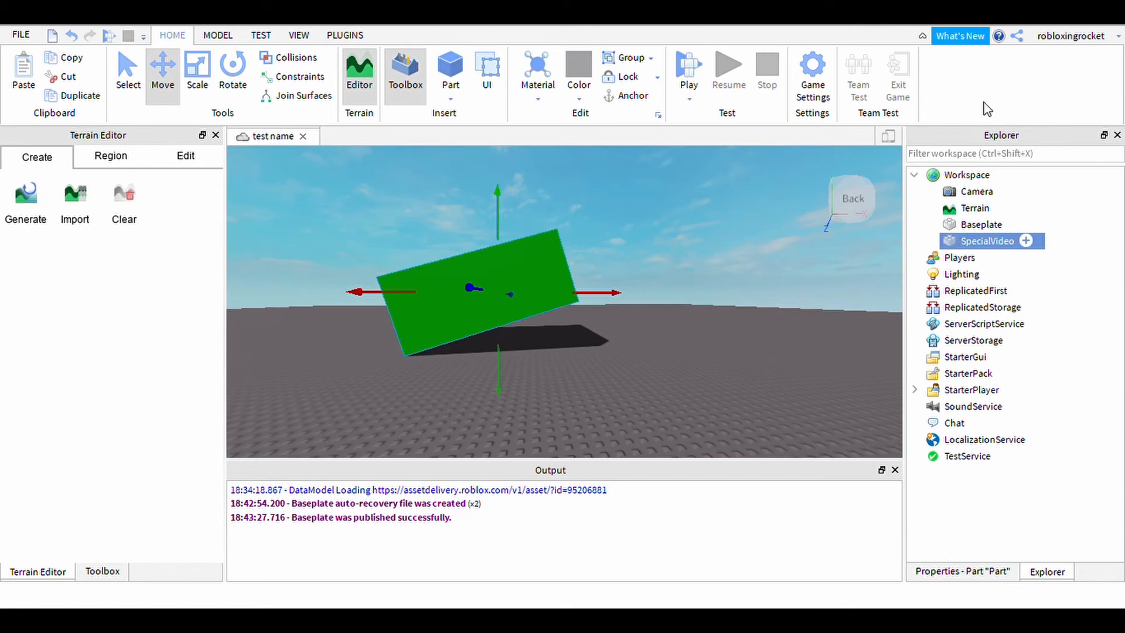
{"action": "left_click", "coordinate": [952, 497]}
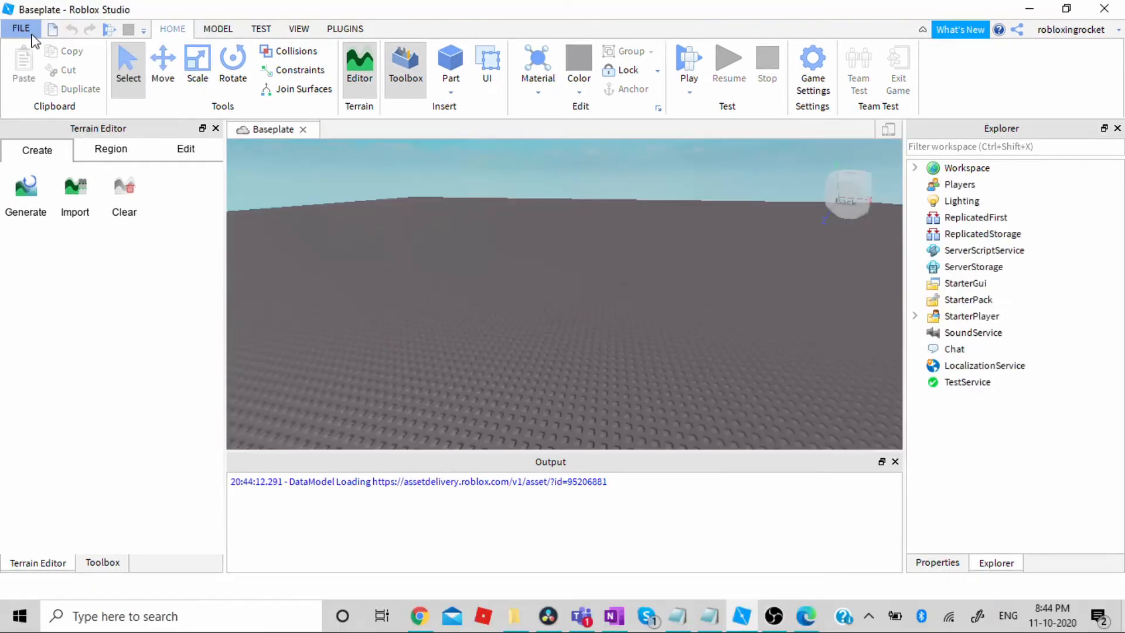
Publish the Baseplate place to Roblox as a new game named "test name", with creator Me and genre All.
{"action": "left_click", "coordinate": [21, 35]}
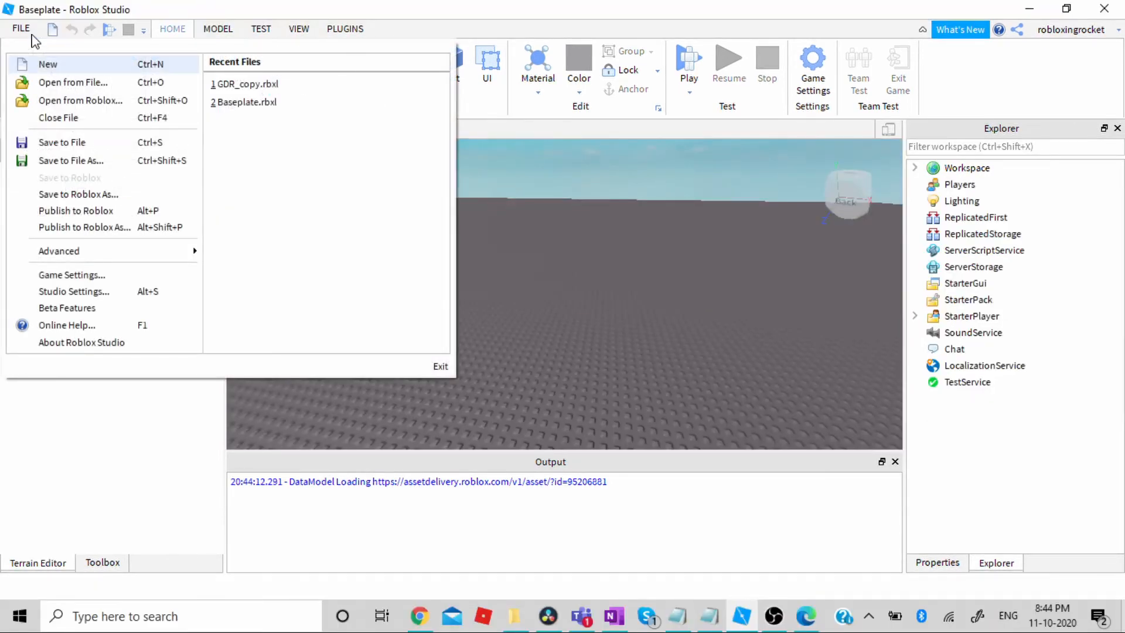
{"action": "left_click", "coordinate": [97, 211]}
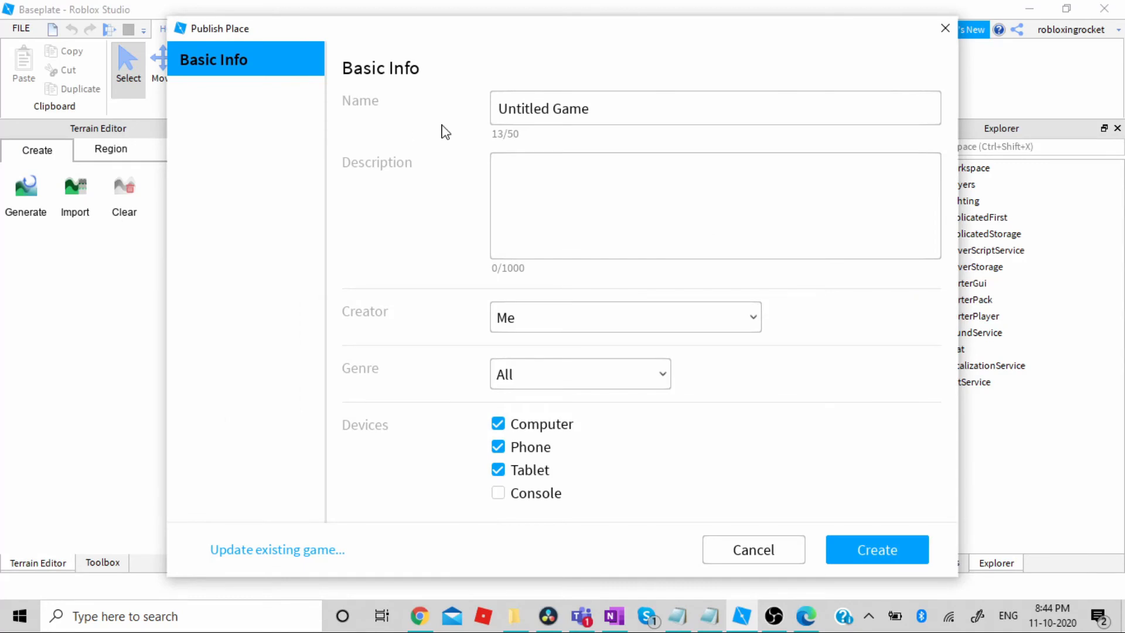
{"action": "left_click", "coordinate": [551, 112]}
{"action": "type", "text": "test name"}
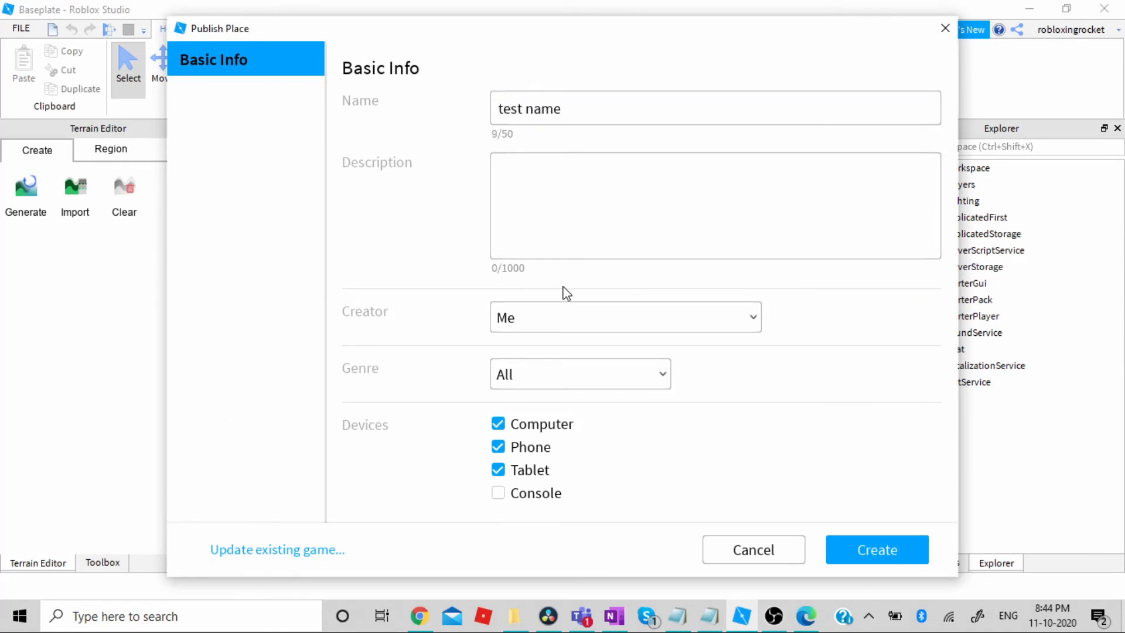
{"action": "left_click", "coordinate": [569, 317]}
{"action": "left_click", "coordinate": [558, 350]}
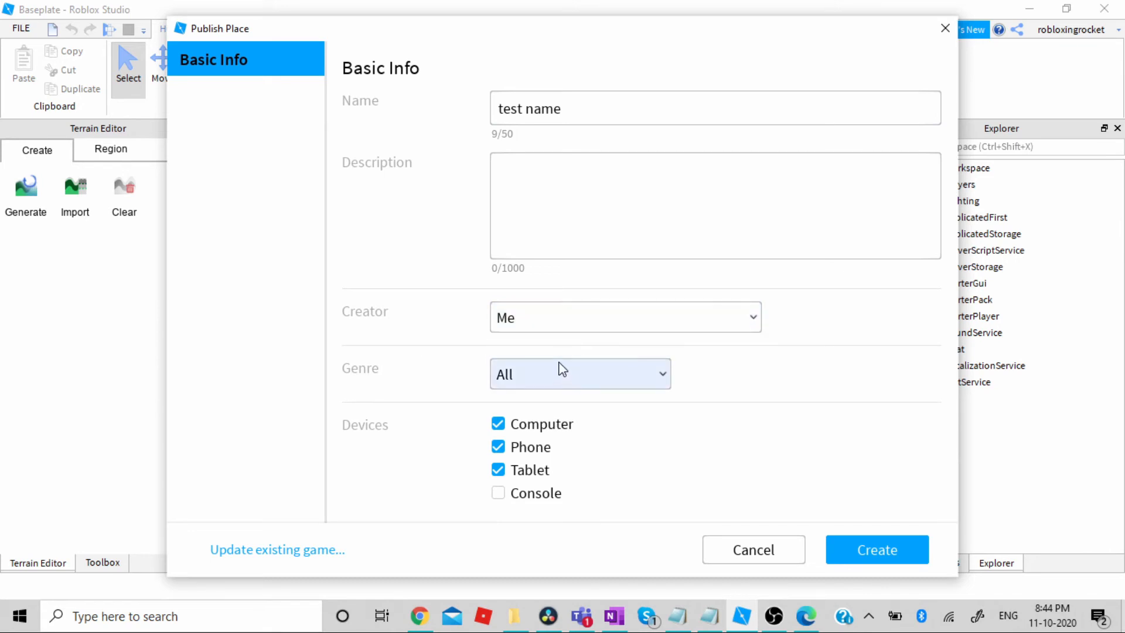
{"action": "left_click", "coordinate": [560, 369]}
{"action": "left_click", "coordinate": [561, 370]}
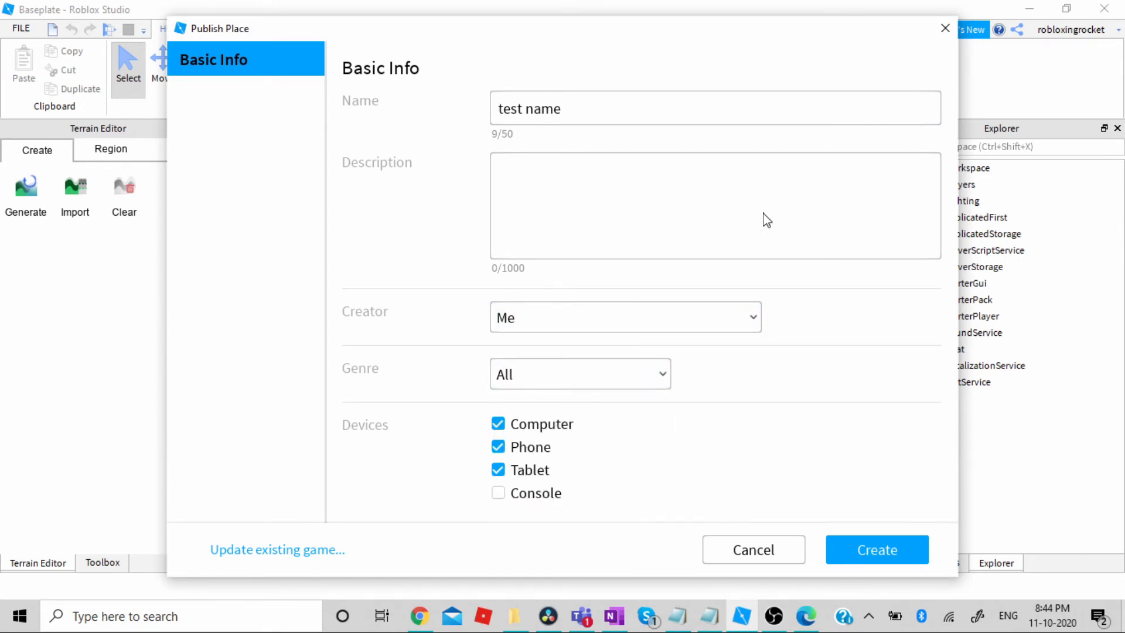
{"action": "left_click", "coordinate": [869, 548]}
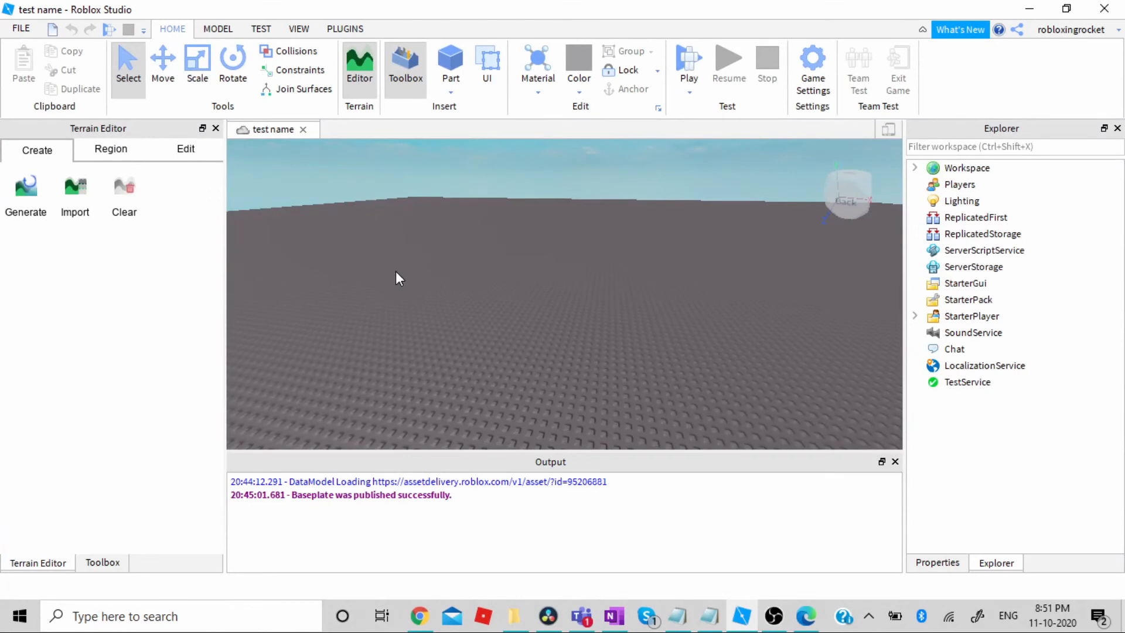
Close the published place file and show the account's own games in My Games.
{"action": "left_click", "coordinate": [22, 30]}
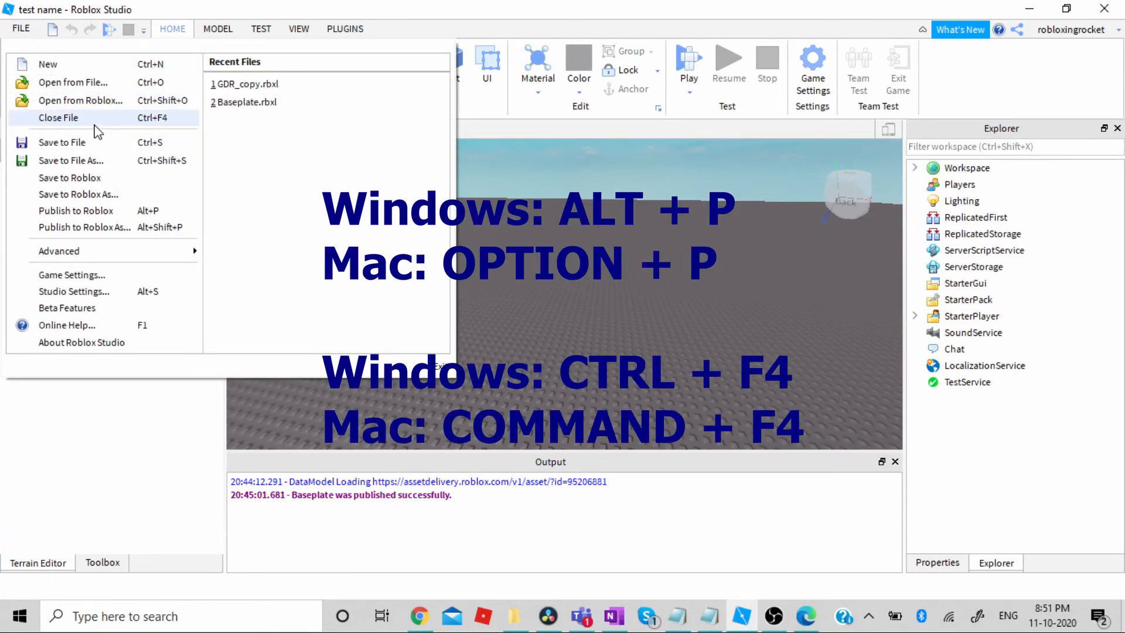
{"action": "left_click", "coordinate": [58, 117]}
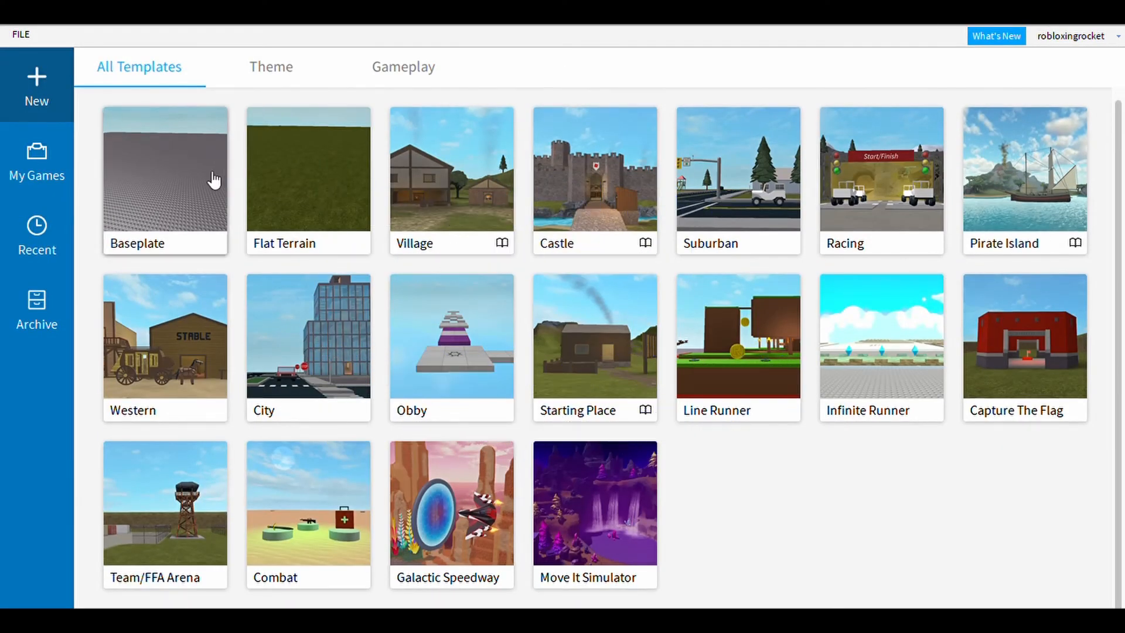
{"action": "left_click", "coordinate": [18, 166]}
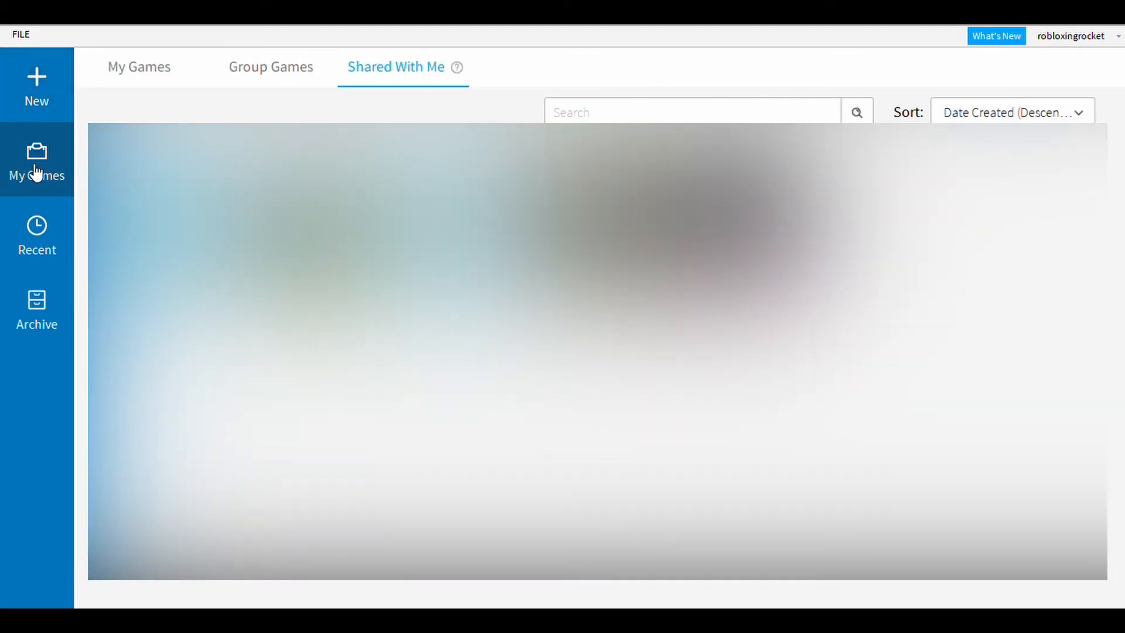
{"action": "left_click", "coordinate": [157, 84]}
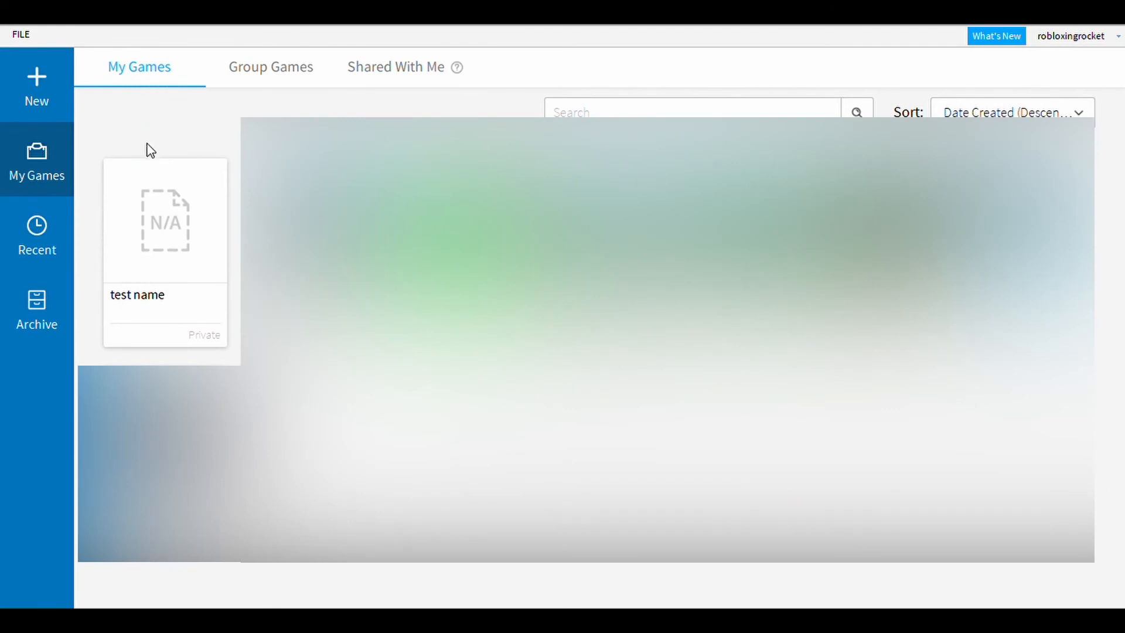